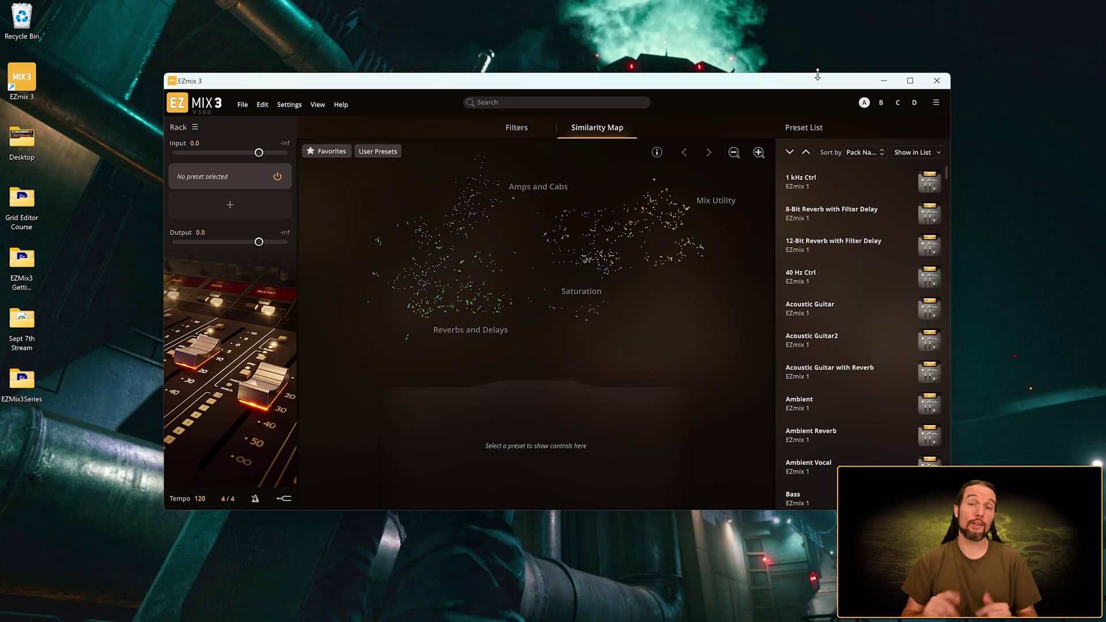
# Maximize and restore the EZmix 3 window, adjust its edges, then maximize it to full screen.
pyautogui.doubleClick(533, 85)
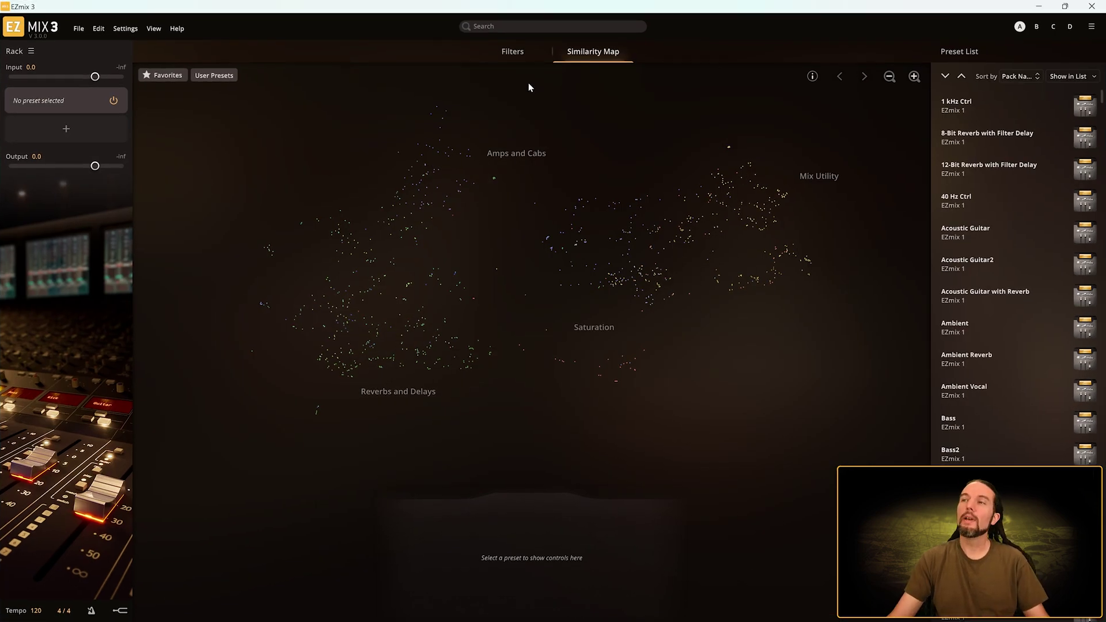
pyautogui.doubleClick(573, 8)
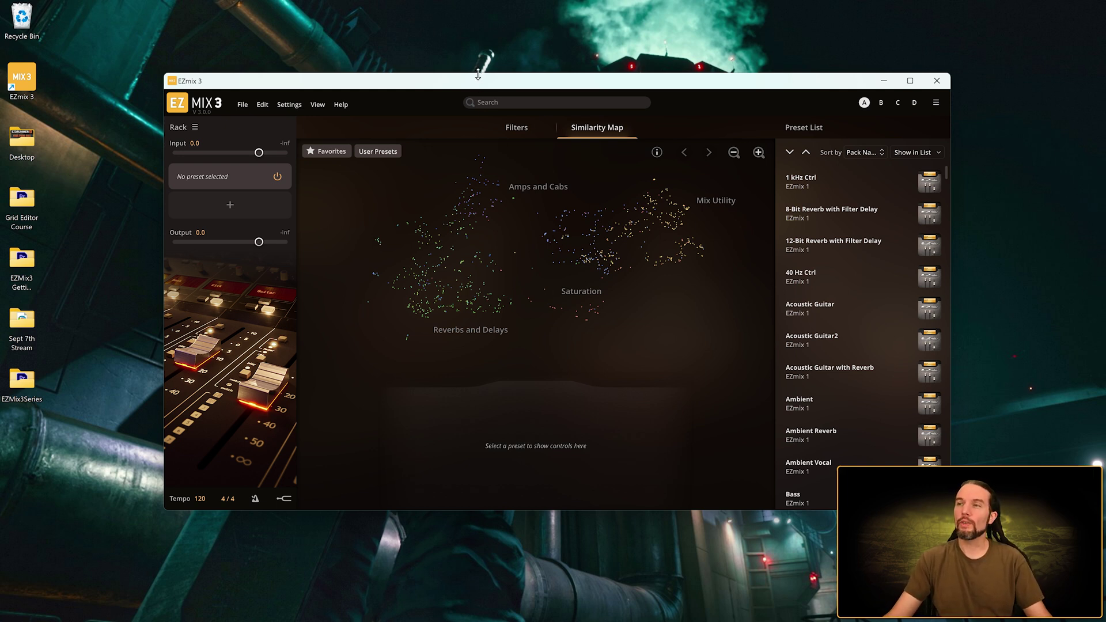
pyautogui.moveTo(479, 74)
pyautogui.mouseDown()
pyautogui.moveTo(477, 41)
pyautogui.moveTo(476, 52)
pyautogui.mouseUp()
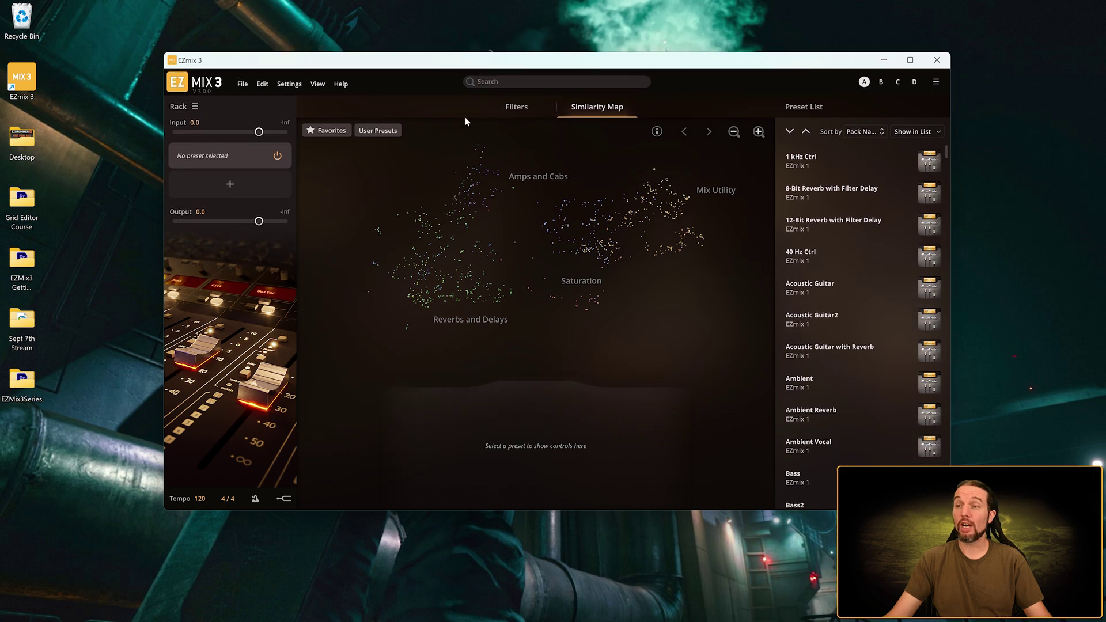
pyautogui.moveTo(497, 510); pyautogui.dragTo(496, 535)
pyautogui.moveTo(164, 316); pyautogui.dragTo(169, 317)
pyautogui.moveTo(952, 314)
pyautogui.mouseDown()
pyautogui.moveTo(983, 314)
pyautogui.moveTo(955, 314)
pyautogui.mouseUp()
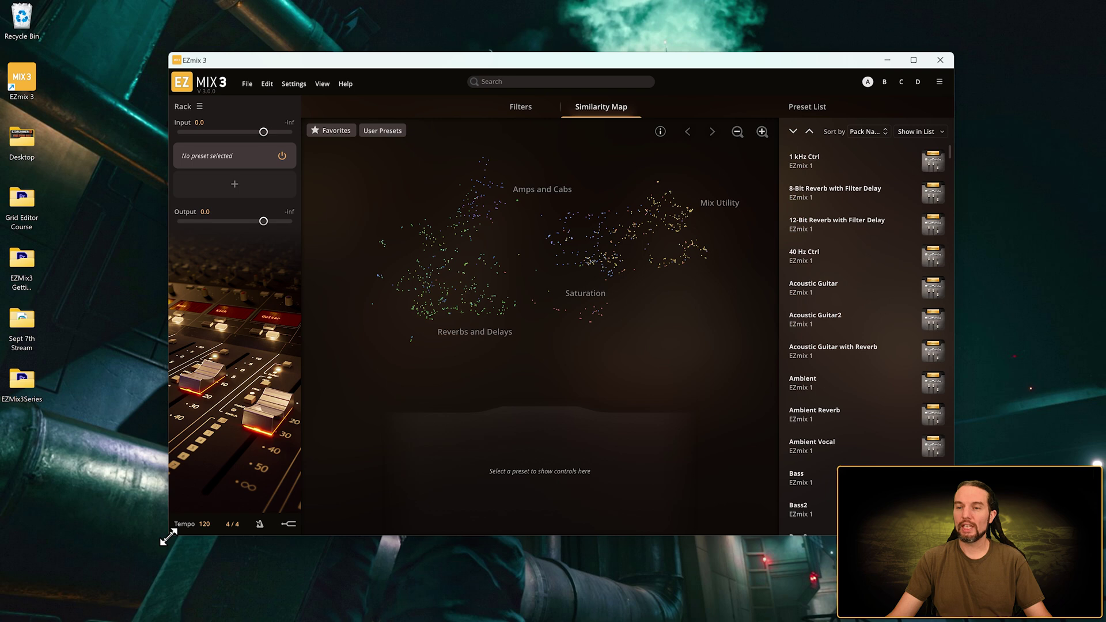
pyautogui.moveTo(169, 538); pyautogui.dragTo(222, 498)
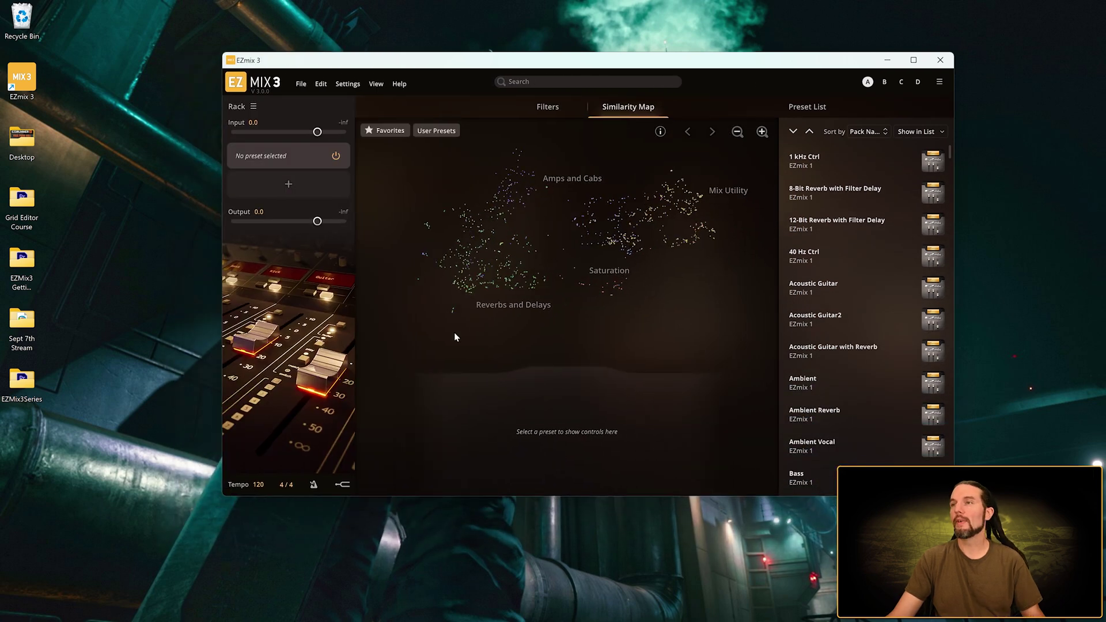
pyautogui.doubleClick(605, 62)
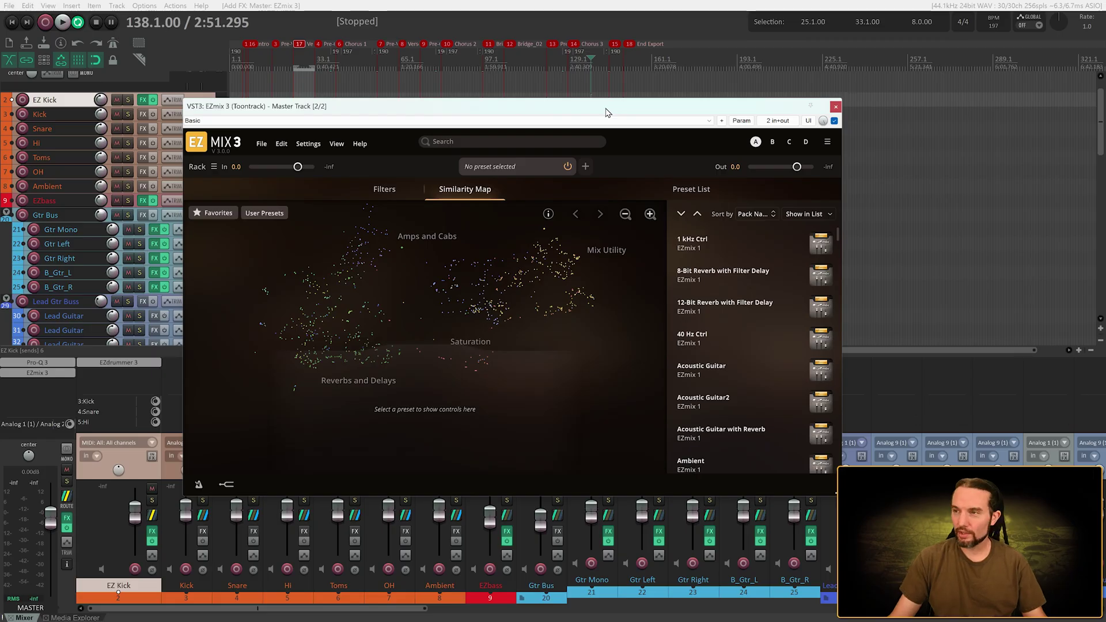
# Move the EZmix 3 plugin window to the top-left corner and stretch it to nearly fill the screen.
pyautogui.moveTo(607, 109)
pyautogui.mouseDown()
pyautogui.moveTo(582, 115)
pyautogui.moveTo(638, 173)
pyautogui.moveTo(590, 107)
pyautogui.moveTo(610, 105)
pyautogui.mouseUp()
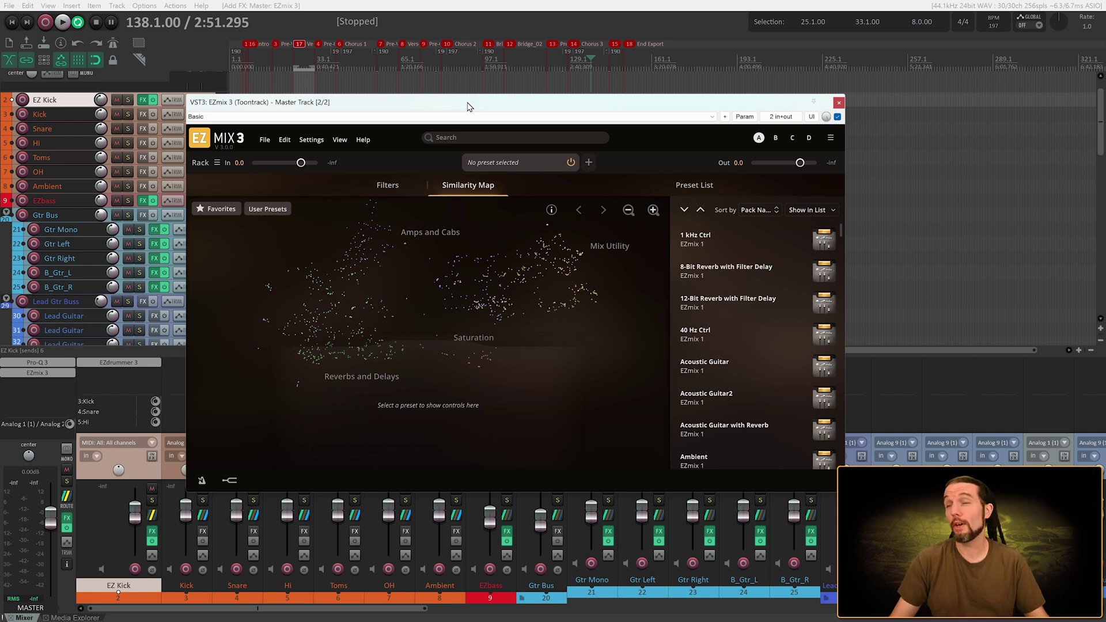
pyautogui.moveTo(495, 109); pyautogui.dragTo(529, 126)
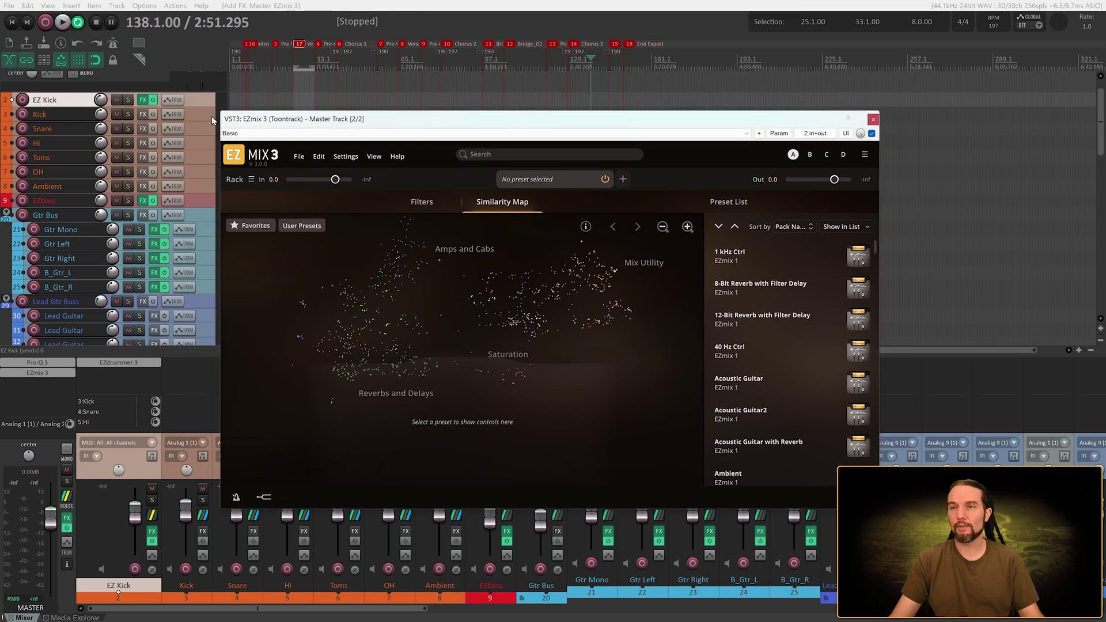
pyautogui.moveTo(439, 133); pyautogui.dragTo(244, 24)
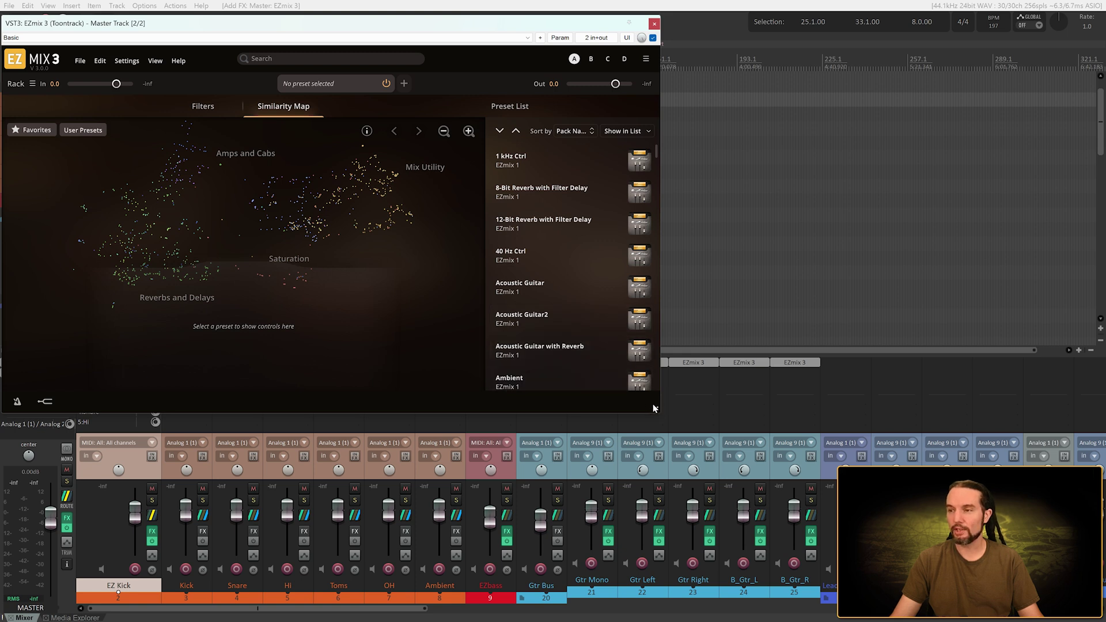
pyautogui.moveTo(655, 408); pyautogui.dragTo(1087, 620)
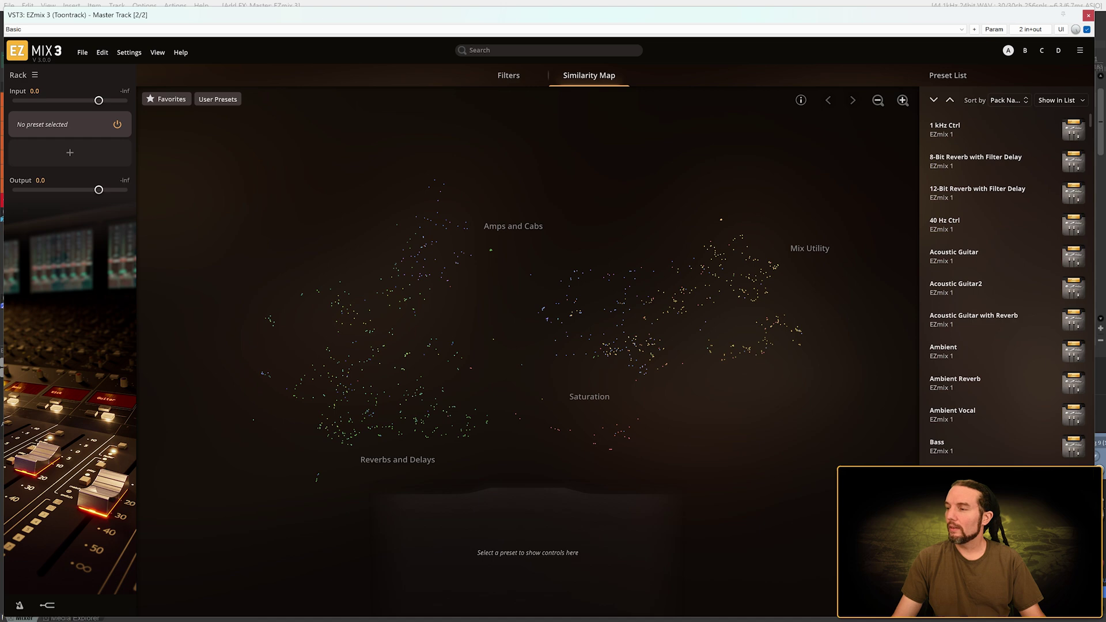
# Restore the plugin window, align it to the left edge below the toolbar, and stretch it nearly full screen.
pyautogui.doubleClick(471, 14)
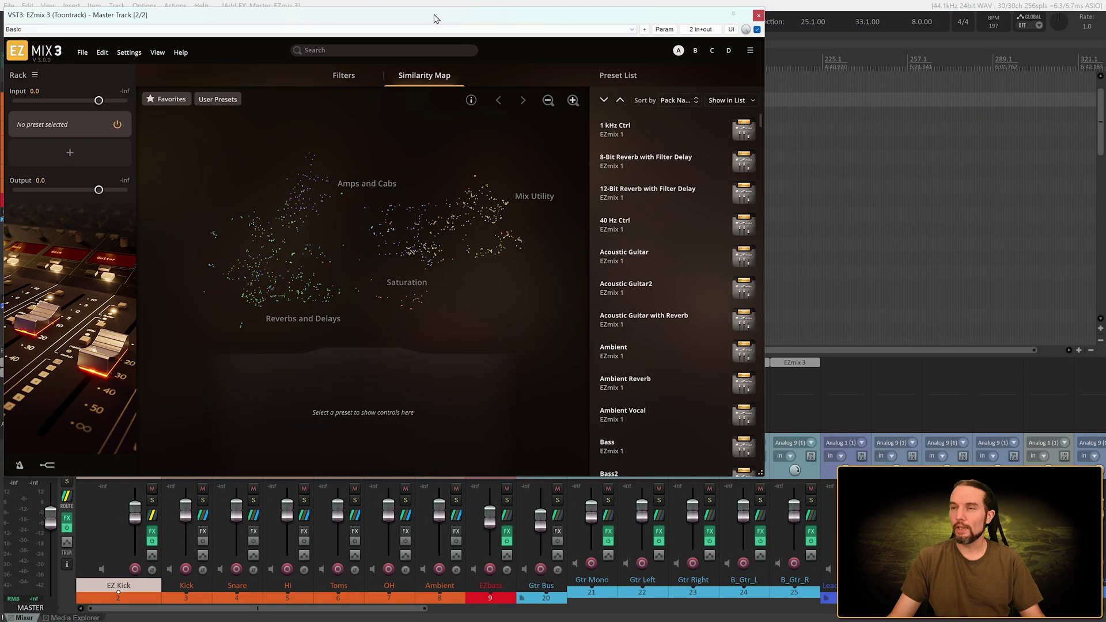
pyautogui.moveTo(436, 19); pyautogui.dragTo(422, 87)
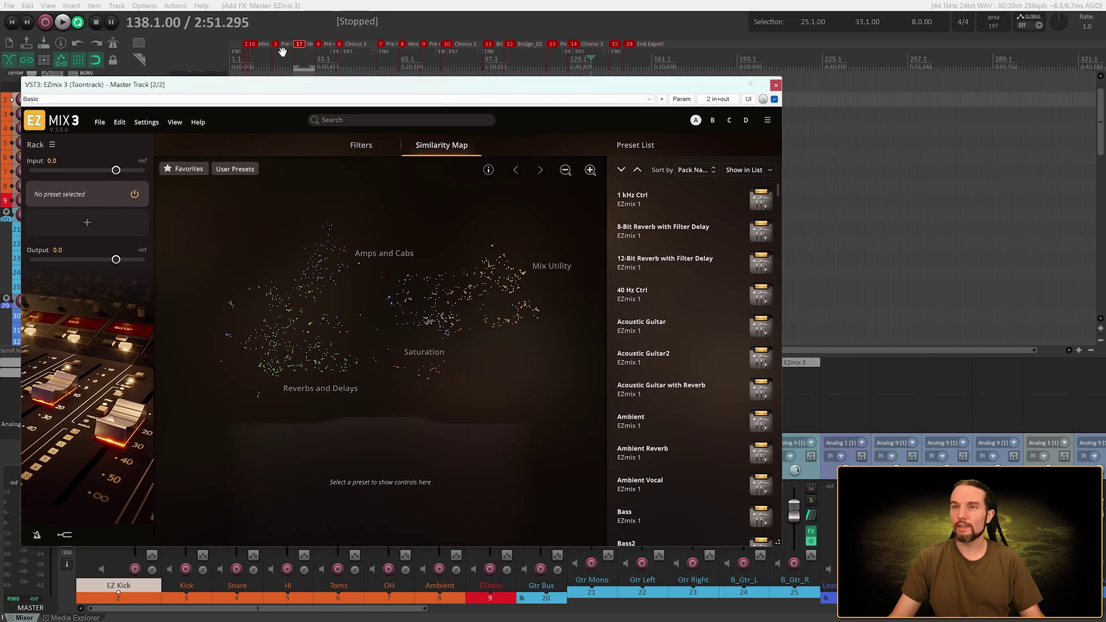
pyautogui.moveTo(184, 81)
pyautogui.mouseDown()
pyautogui.moveTo(227, 104)
pyautogui.moveTo(215, 88)
pyautogui.moveTo(170, 87)
pyautogui.mouseUp()
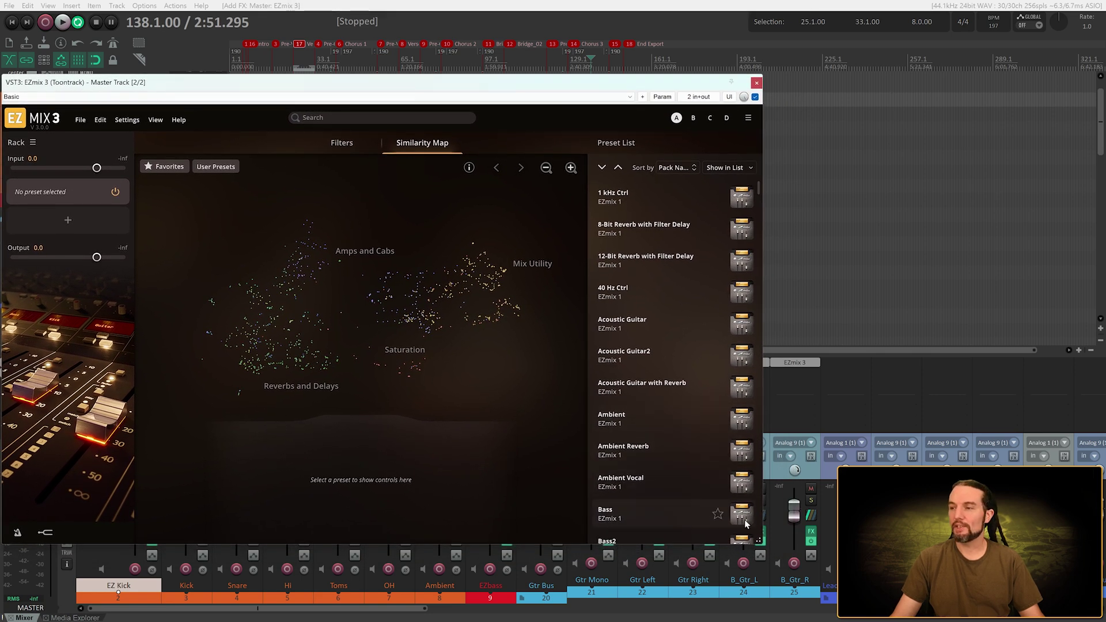
pyautogui.moveTo(757, 540); pyautogui.dragTo(1103, 617)
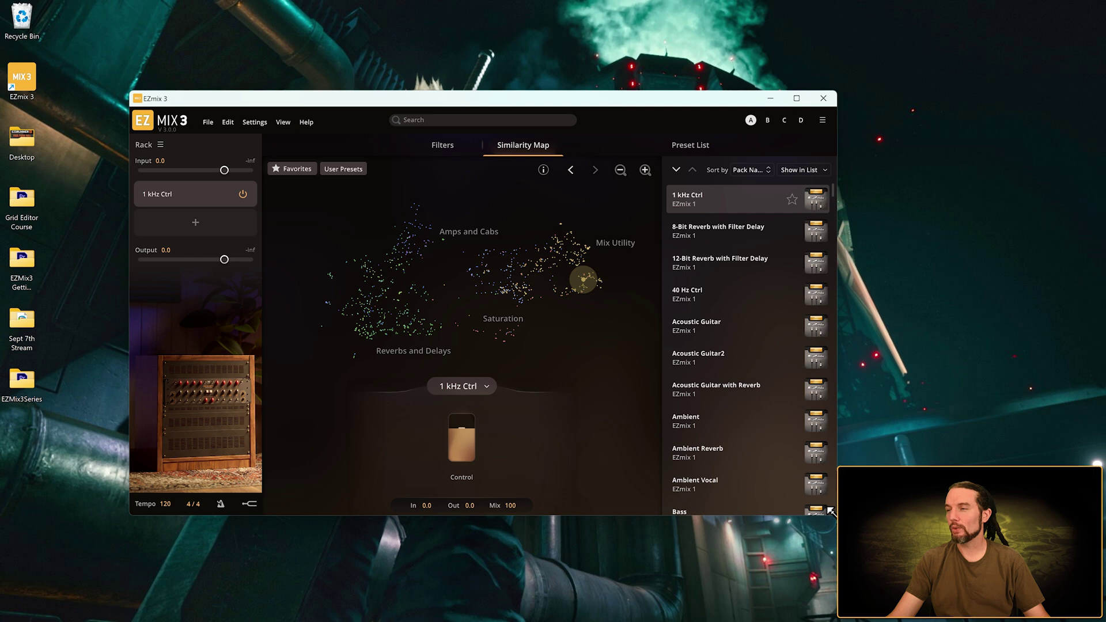
# Shrink the window to its compact layout, make it shorter, and show the 1 kHz Ctrl effect controls.
pyautogui.moveTo(831, 511); pyautogui.dragTo(430, 531)
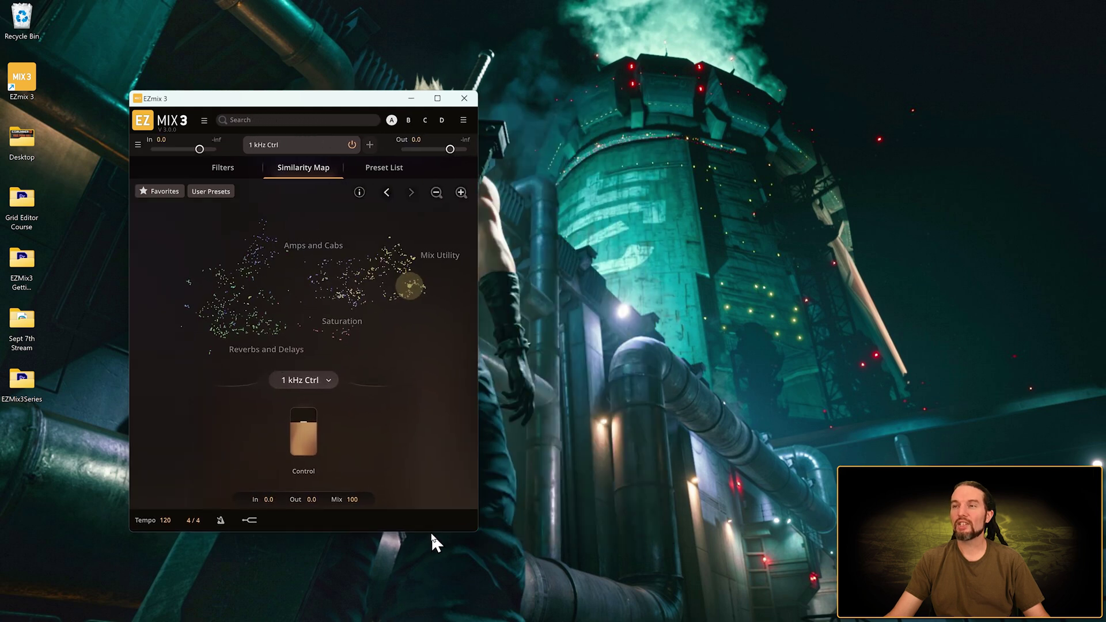
pyautogui.click(384, 168)
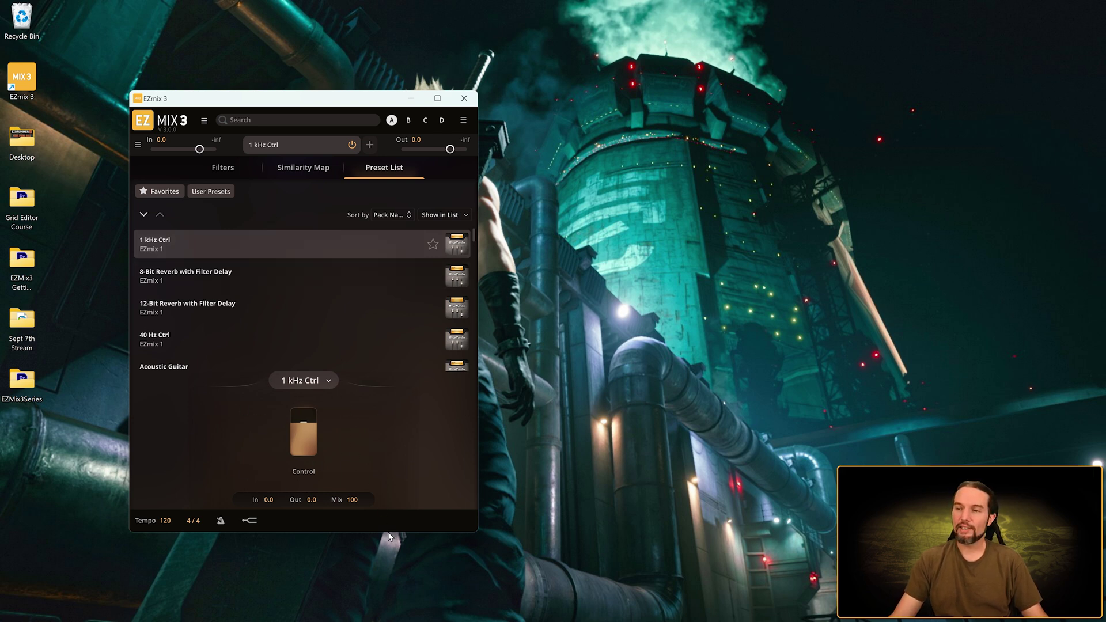
pyautogui.moveTo(389, 532); pyautogui.dragTo(382, 319)
pyautogui.click(424, 169)
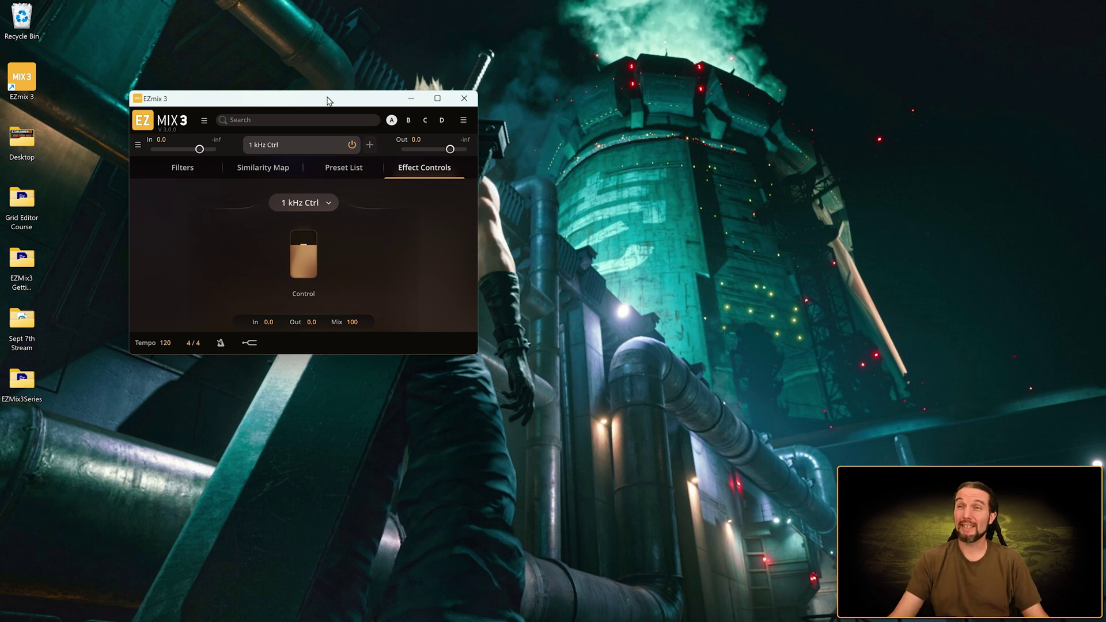
pyautogui.moveTo(328, 101)
pyautogui.mouseDown()
pyautogui.moveTo(306, 107)
pyautogui.moveTo(321, 104)
pyautogui.mouseUp()
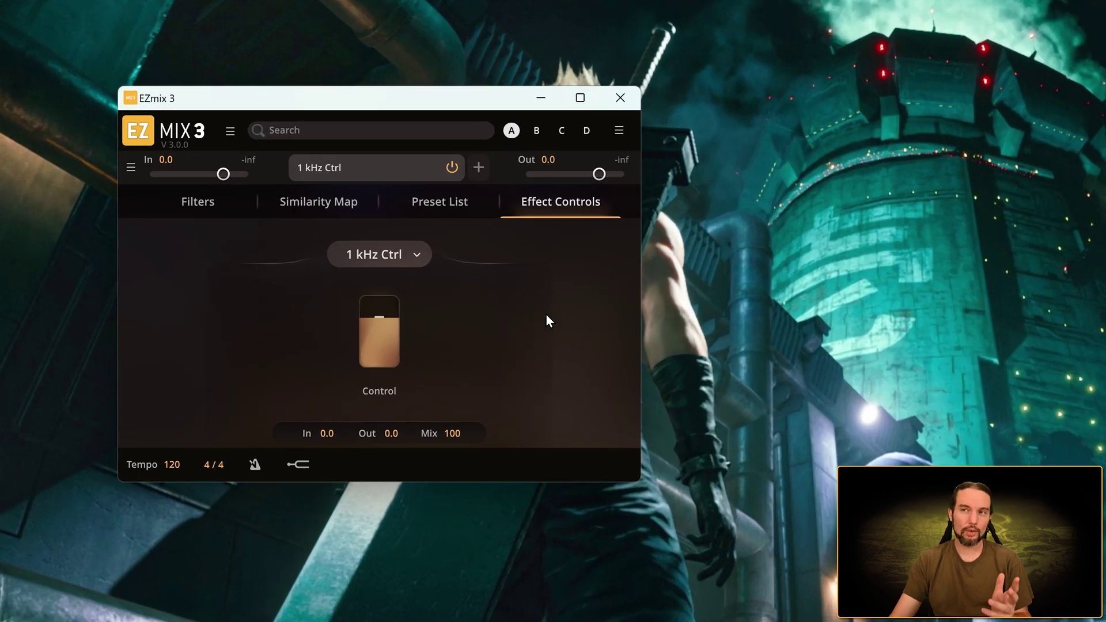
pyautogui.click(230, 131)
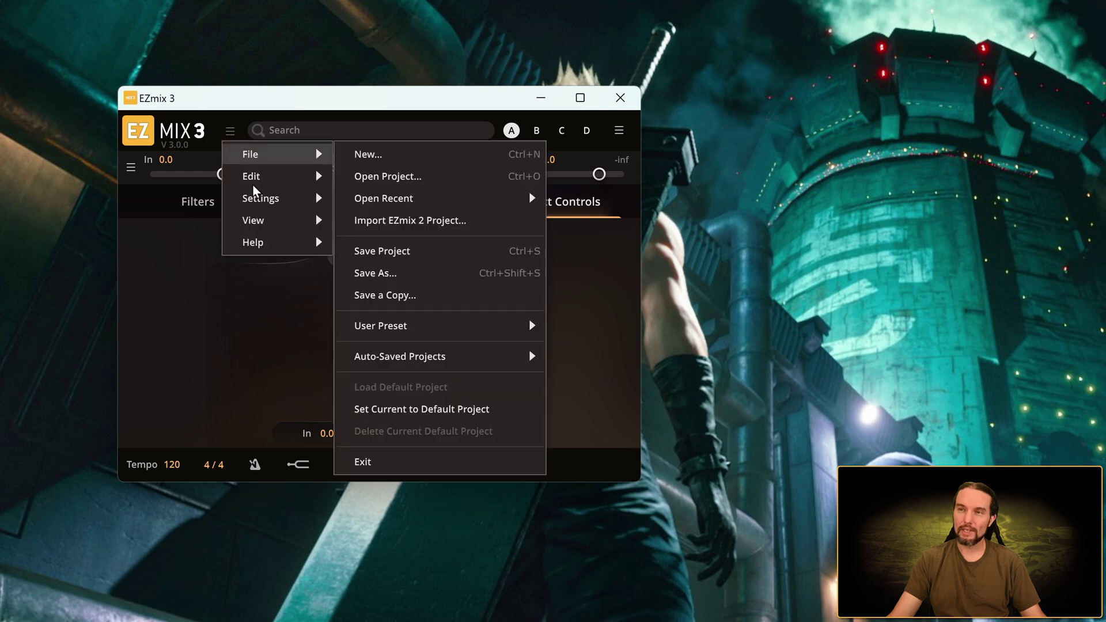
pyautogui.click(271, 105)
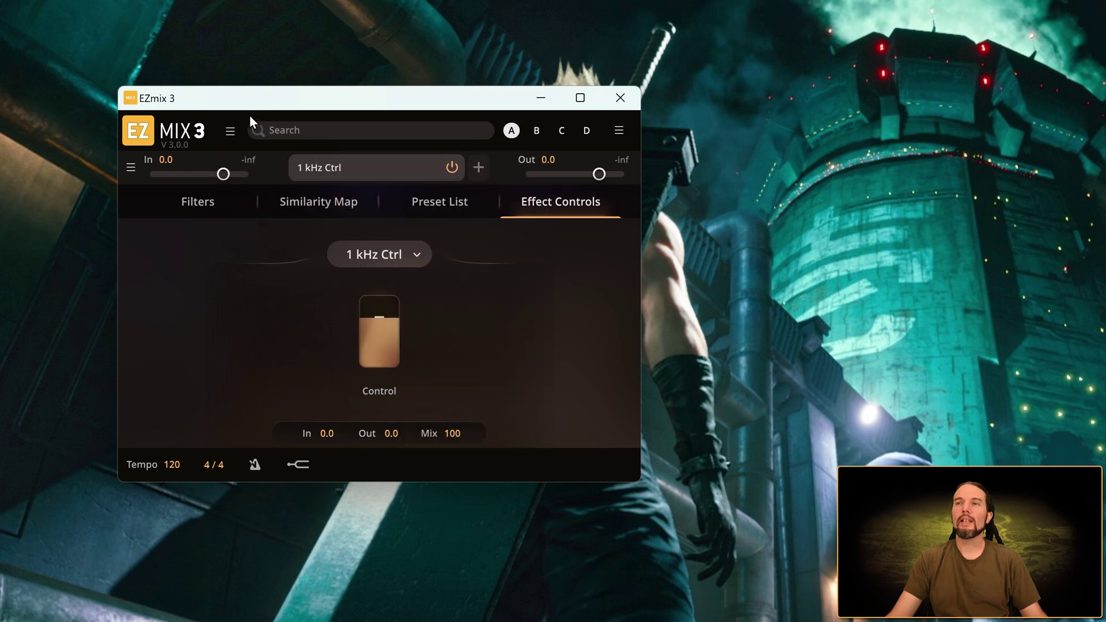
pyautogui.click(229, 133)
pyautogui.moveTo(247, 154)
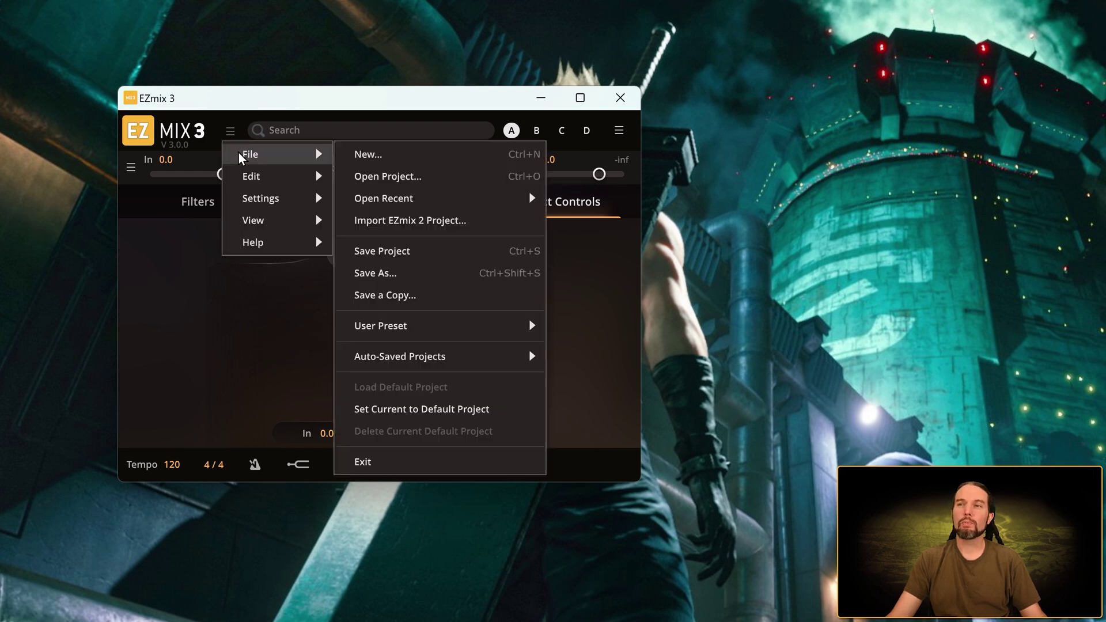
pyautogui.click(357, 151)
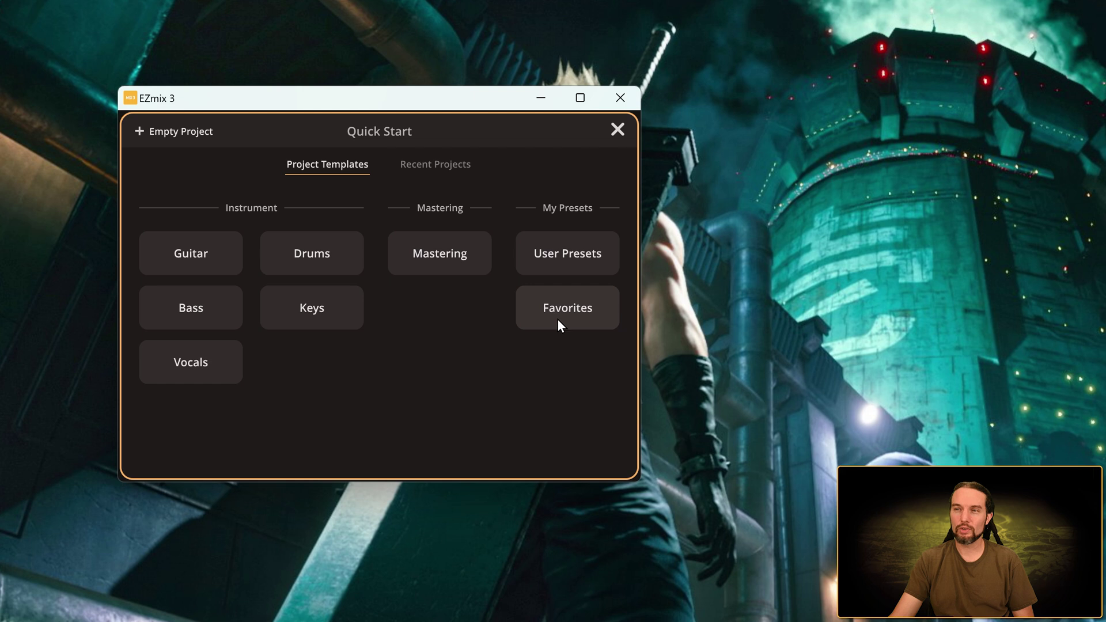
pyautogui.click(617, 131)
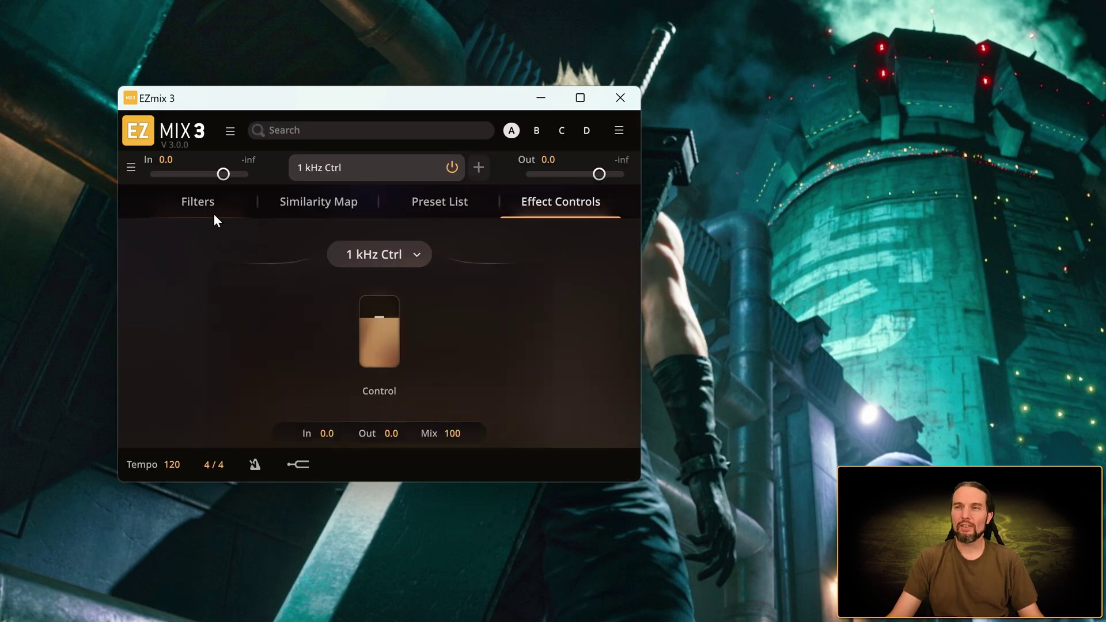
pyautogui.click(196, 202)
# Filter presets to Brass, list them, then zoom and pan the Similarity Map to reveal Mix Utility.
pyautogui.click(248, 321)
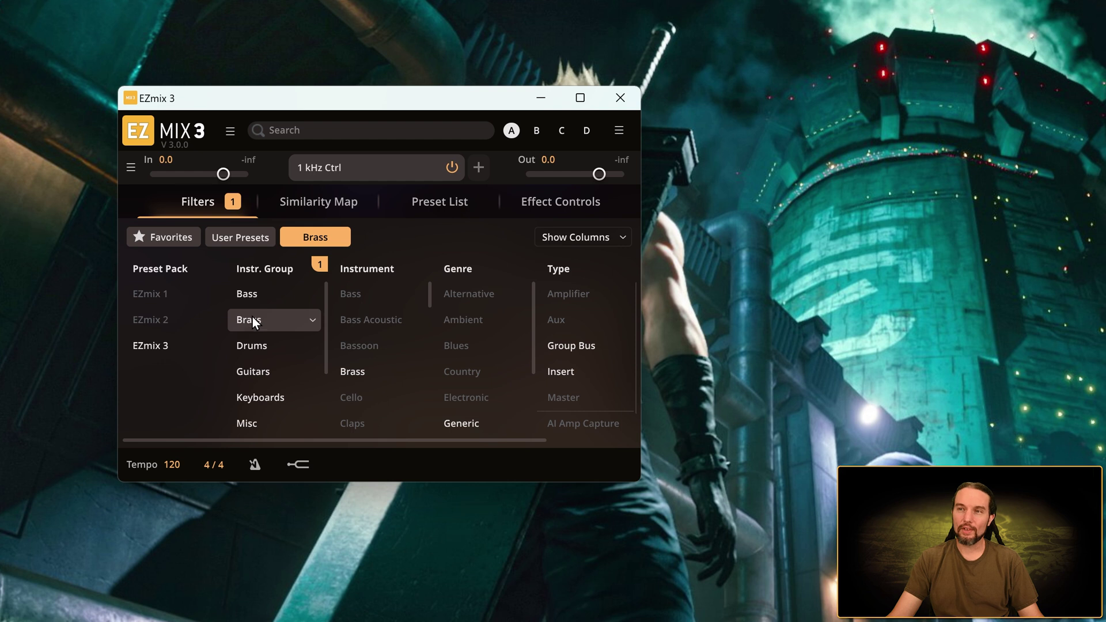
pyautogui.click(430, 201)
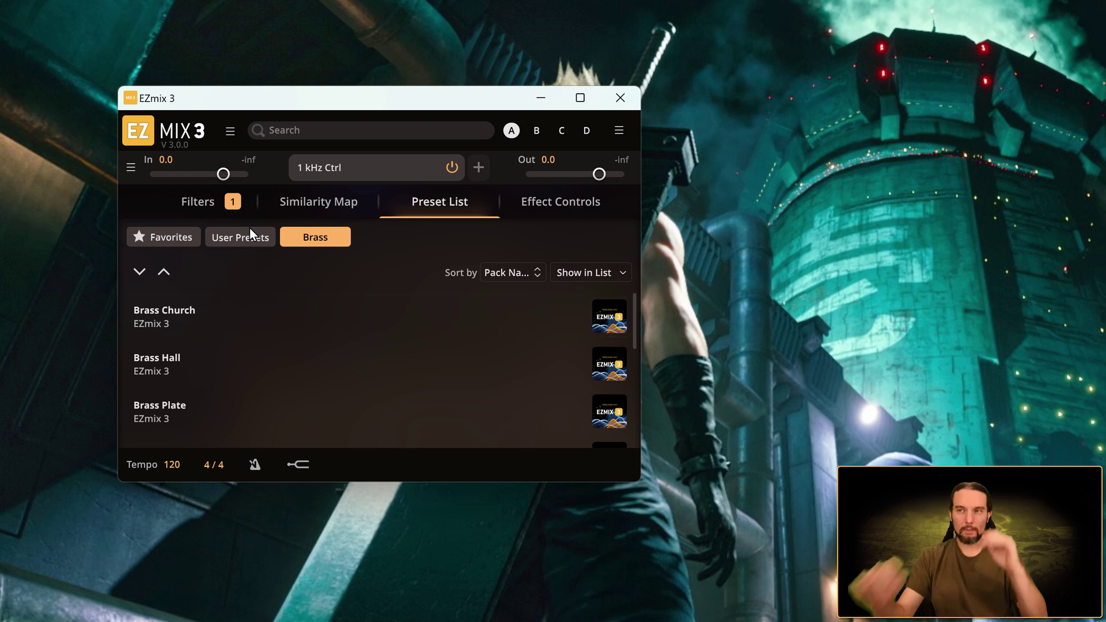
pyautogui.click(333, 203)
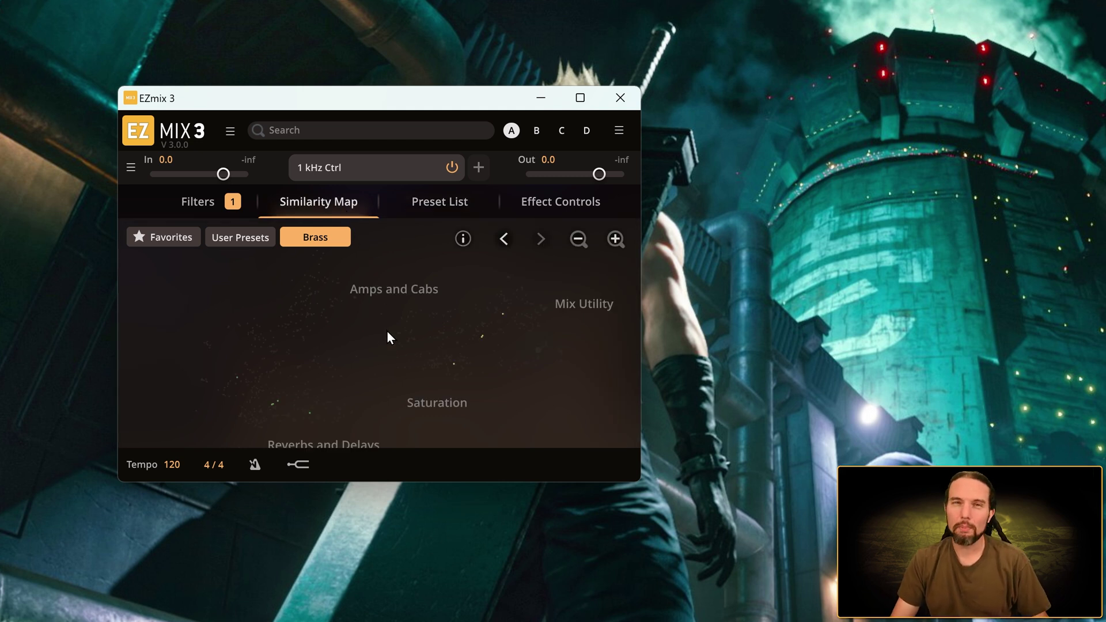
pyautogui.scroll(2, 389, 335)
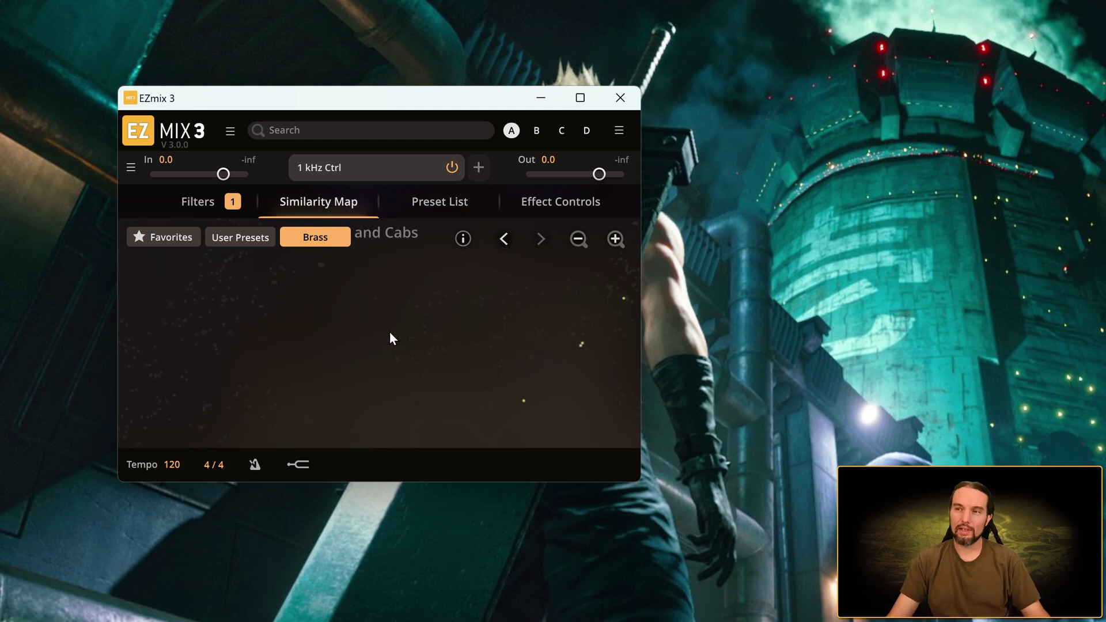
pyautogui.scroll(-2, 391, 336)
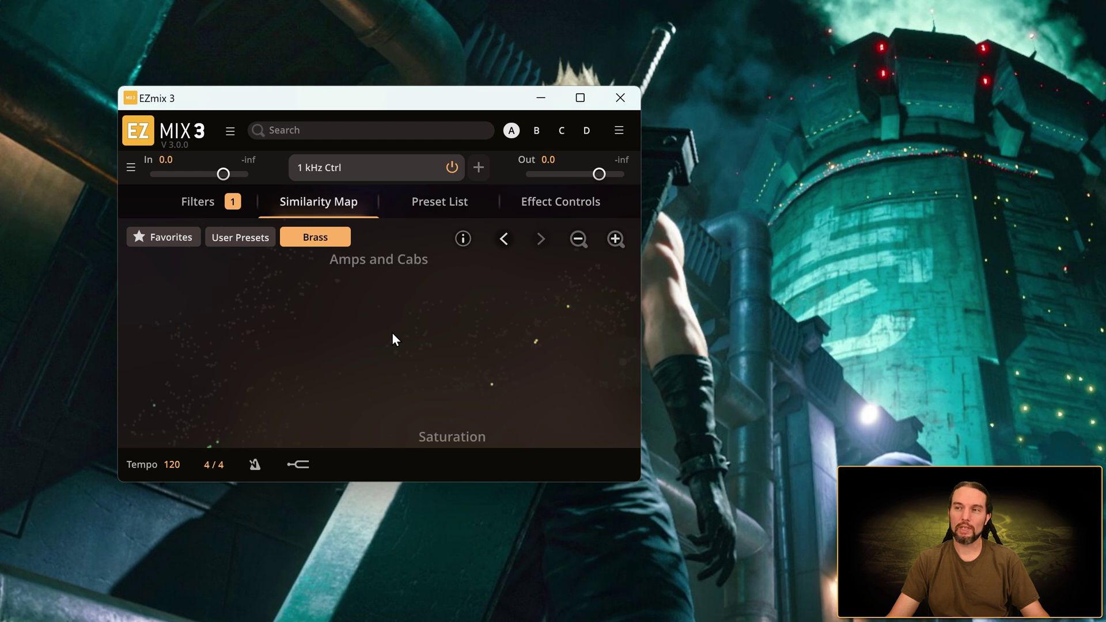
pyautogui.moveTo(382, 362); pyautogui.dragTo(257, 354)
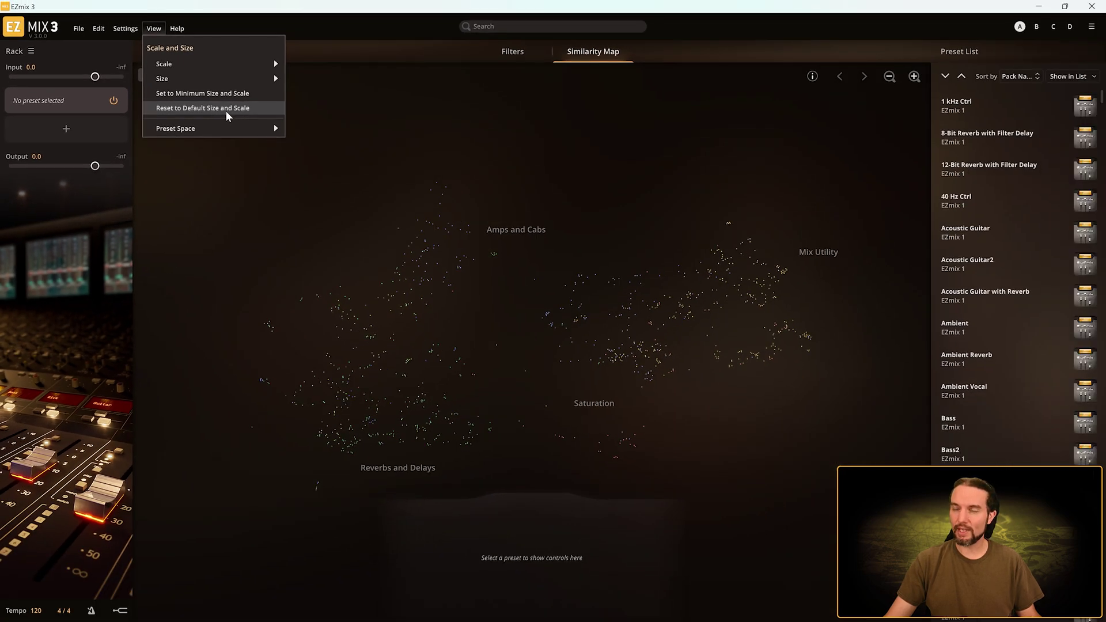
# Reset EZmix 3 to default size, then choose View > Set to Minimum Size and Scale.
pyautogui.click(266, 146)
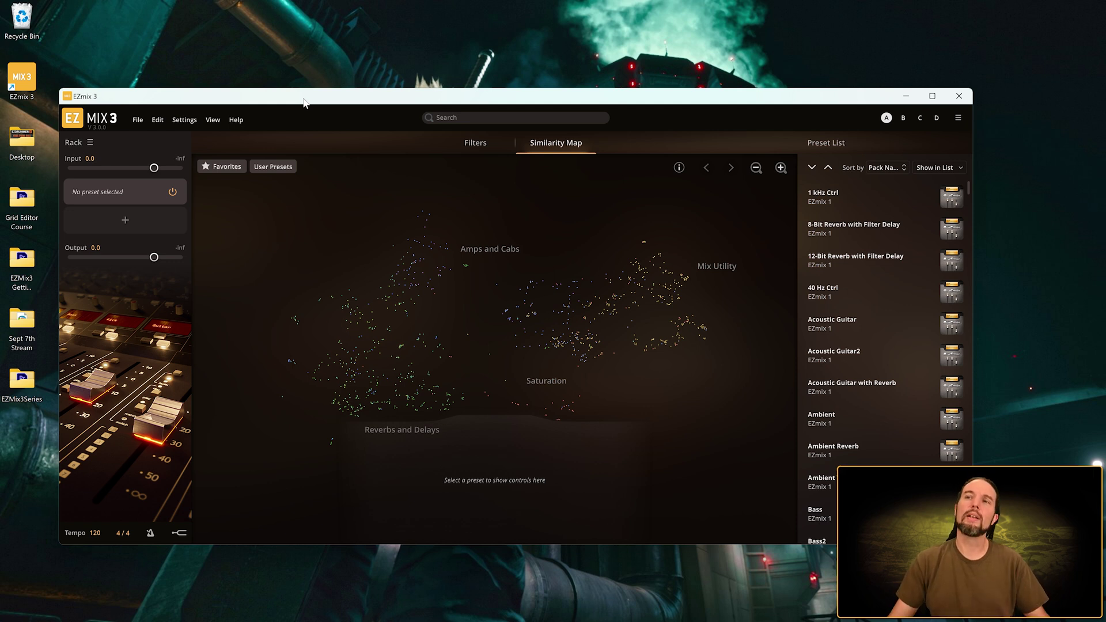
pyautogui.click(212, 119)
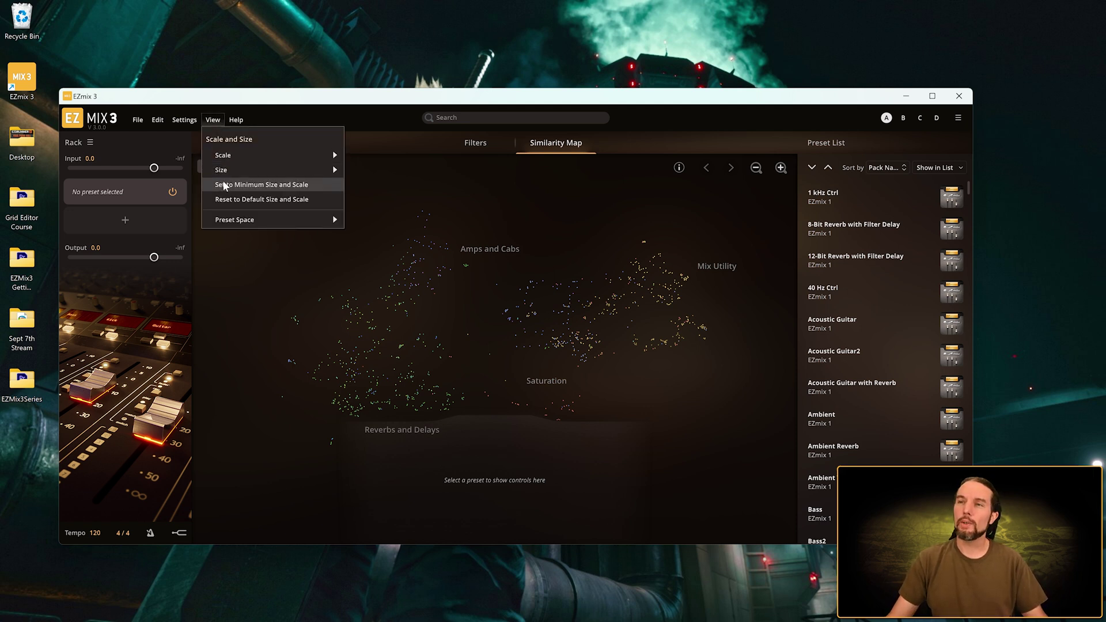
pyautogui.click(263, 185)
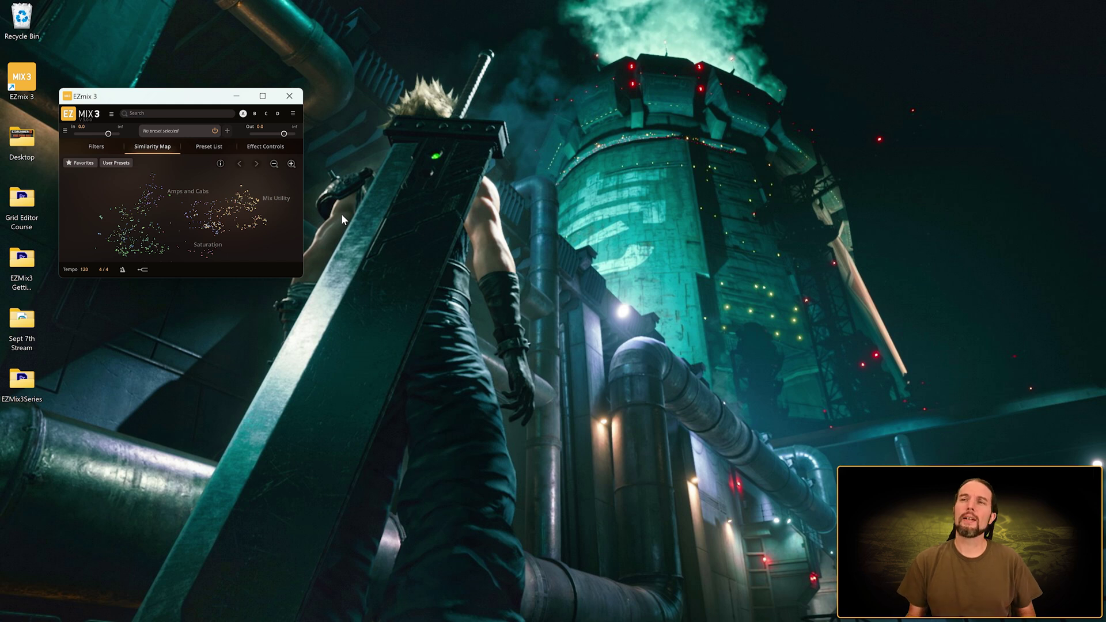
# From the small window's main menu, choose View > Reset to Default Size and Scale.
pyautogui.click(112, 113)
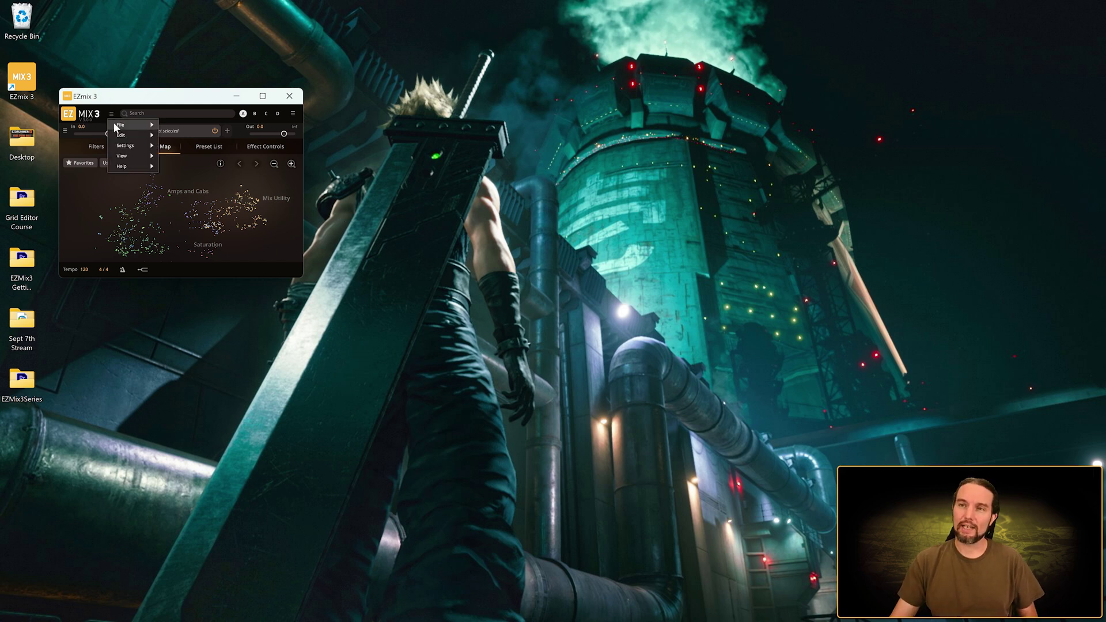
pyautogui.moveTo(121, 156)
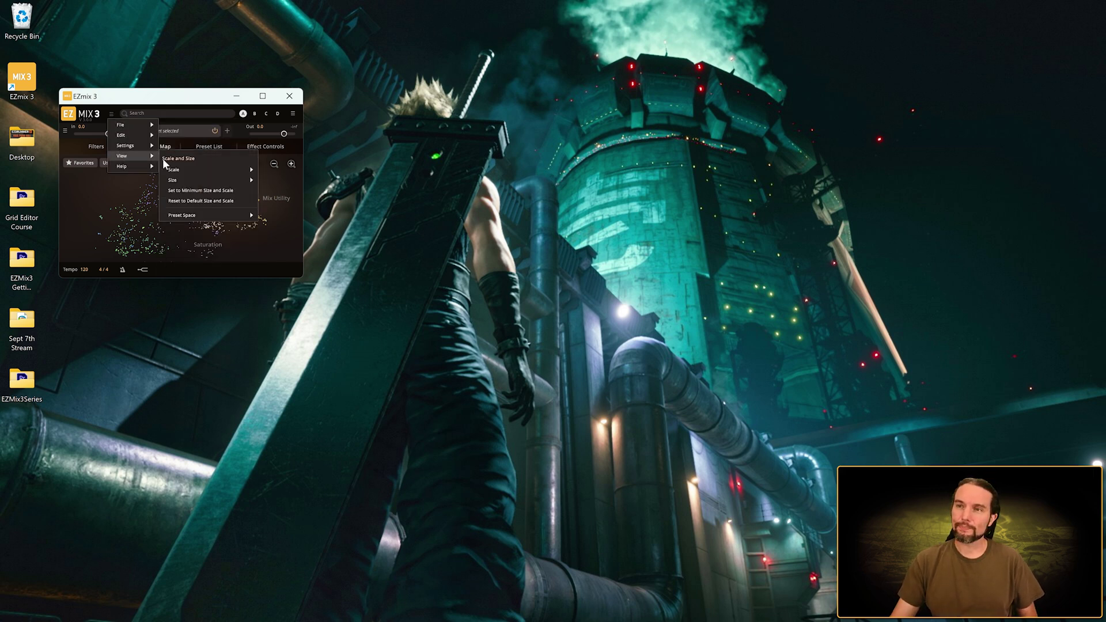
pyautogui.click(205, 200)
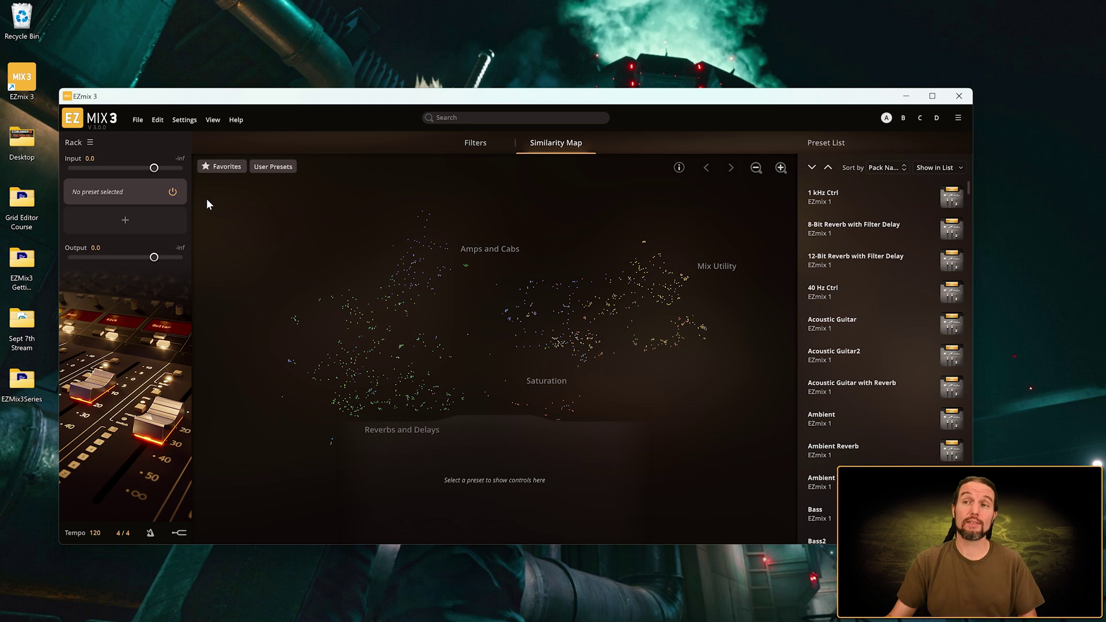
pyautogui.click(213, 120)
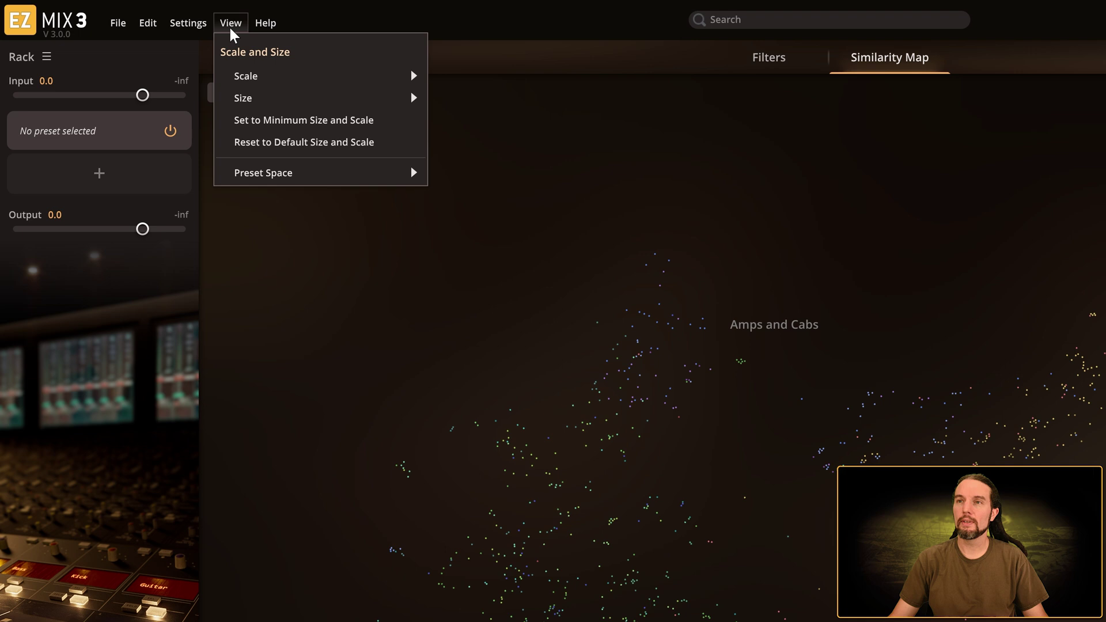
# Set the window size to Compact, then to Small.
pyautogui.moveTo(252, 106)
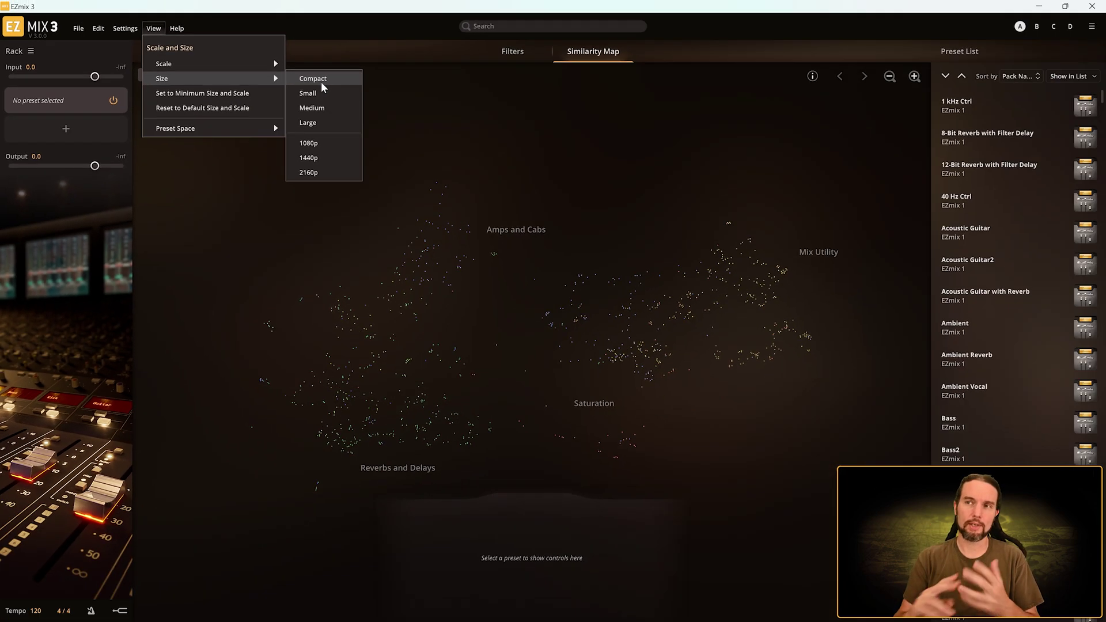
pyautogui.click(321, 82)
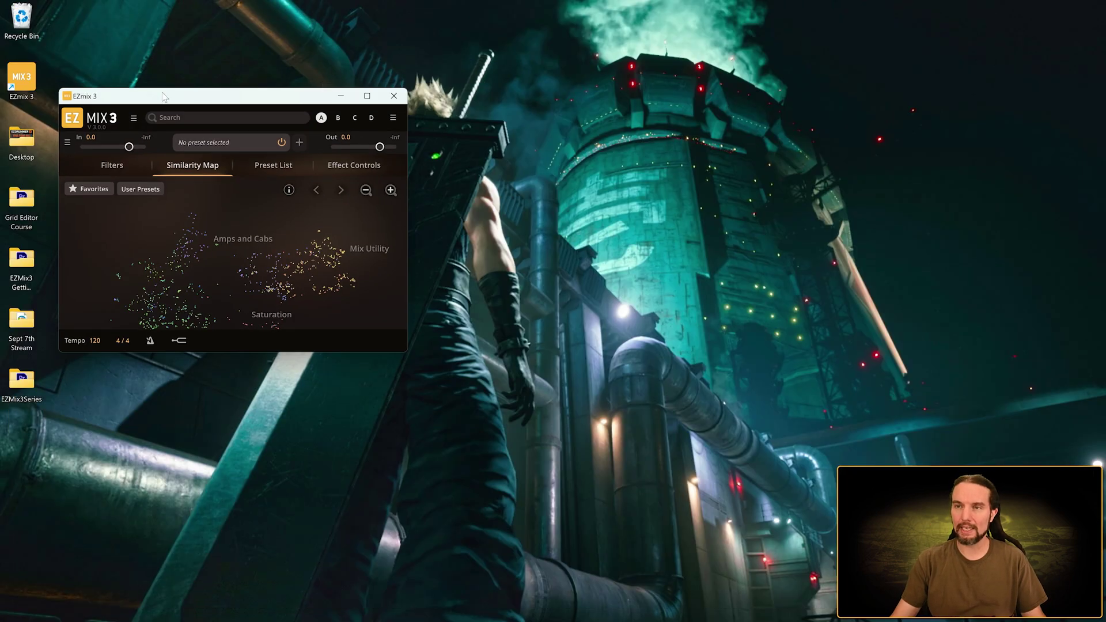
pyautogui.click(134, 119)
pyautogui.moveTo(164, 179)
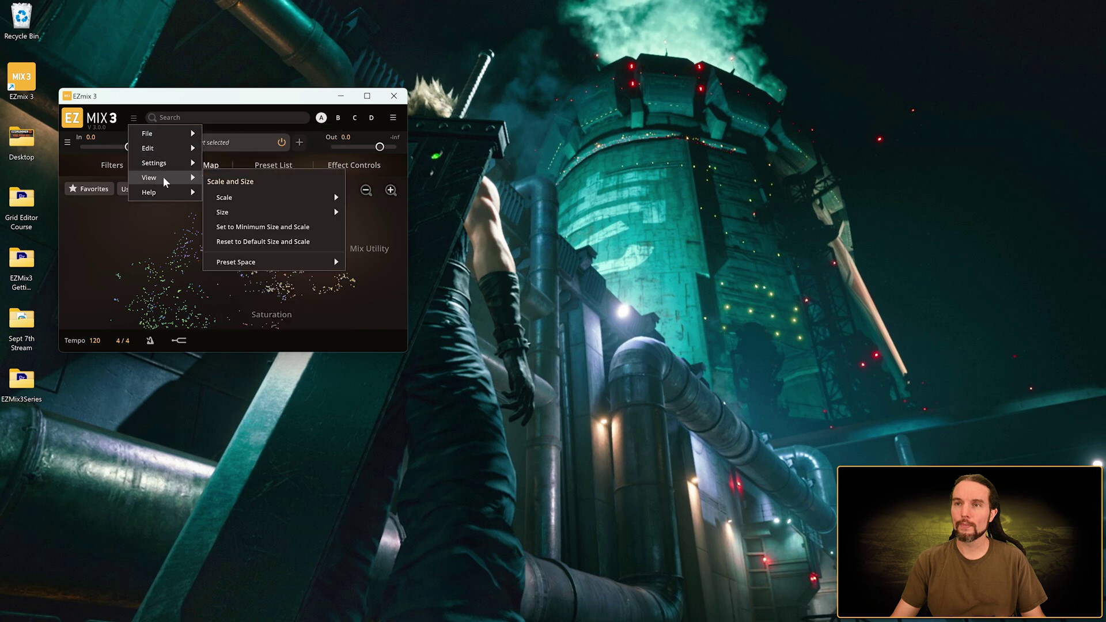
pyautogui.moveTo(233, 213)
pyautogui.click(373, 228)
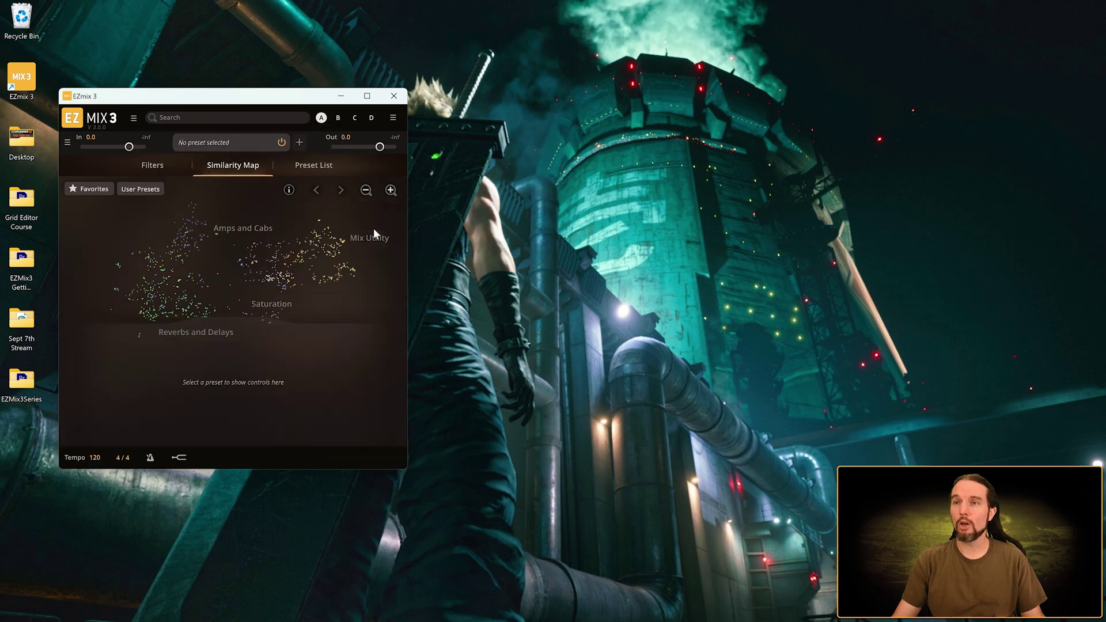
# Switch the window size to Medium, then Large, and confirm Large is checked.
pyautogui.click(133, 119)
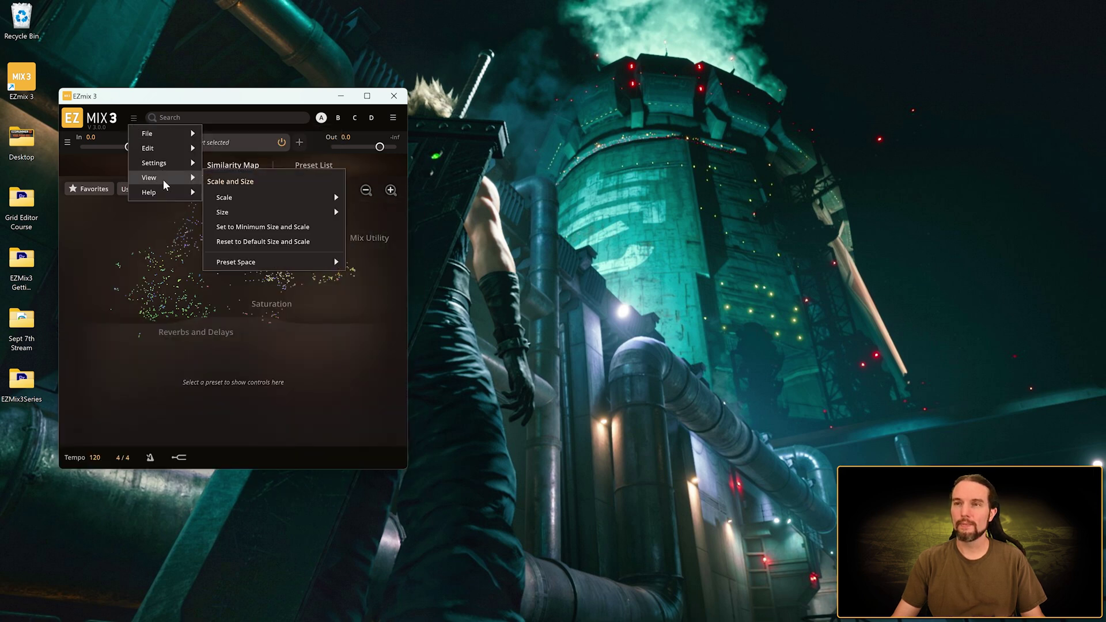
pyautogui.moveTo(237, 212)
pyautogui.click(371, 240)
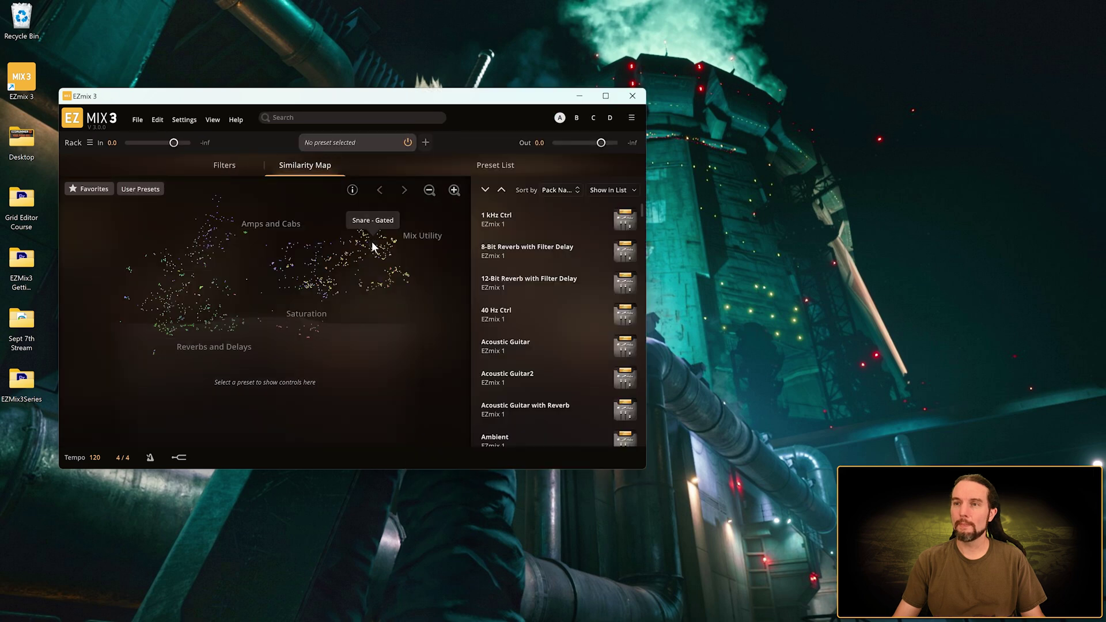
pyautogui.click(213, 120)
pyautogui.moveTo(239, 172)
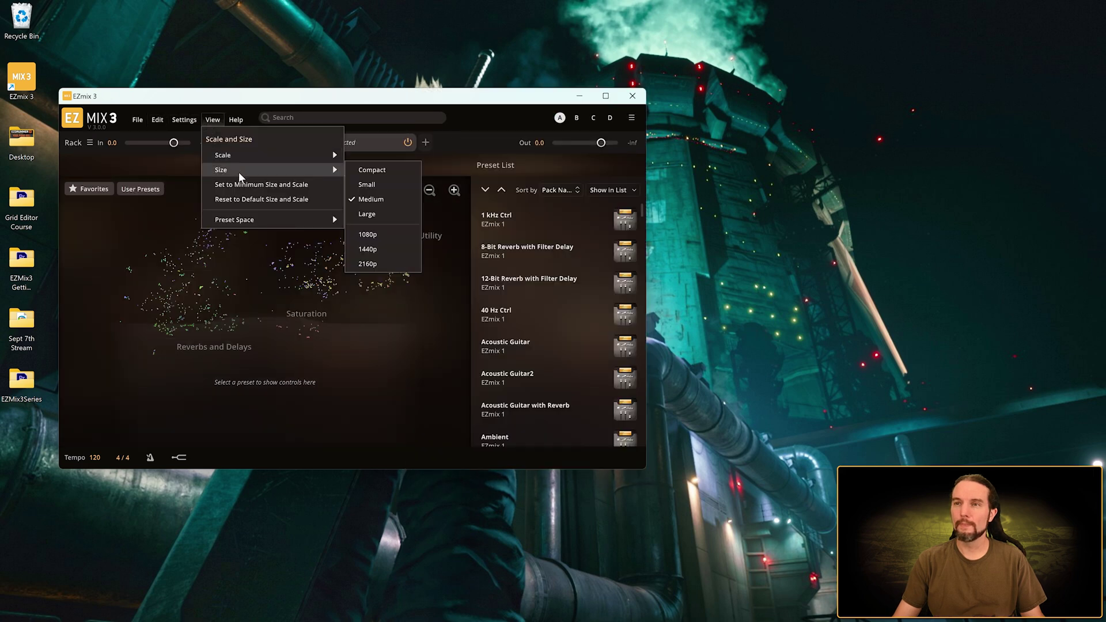
pyautogui.click(384, 213)
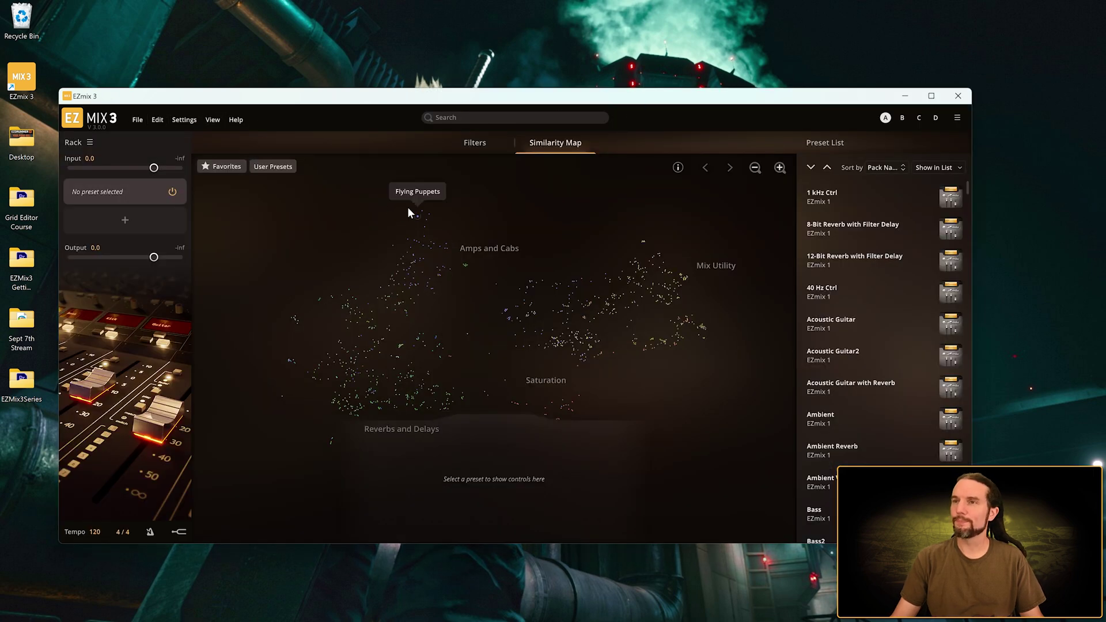
pyautogui.click(212, 121)
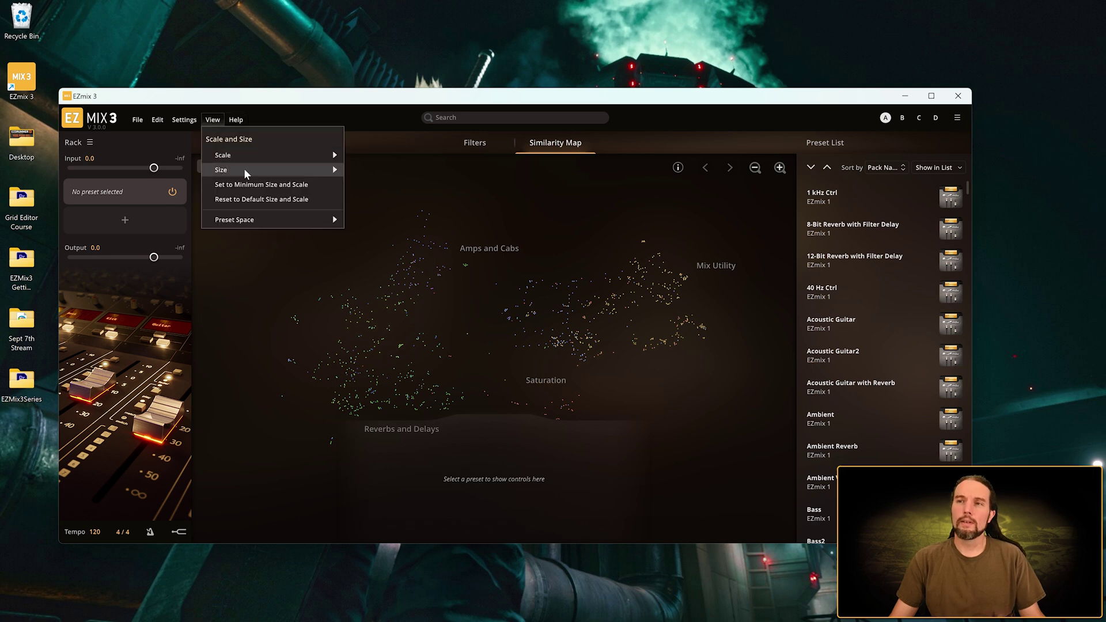
pyautogui.moveTo(246, 174)
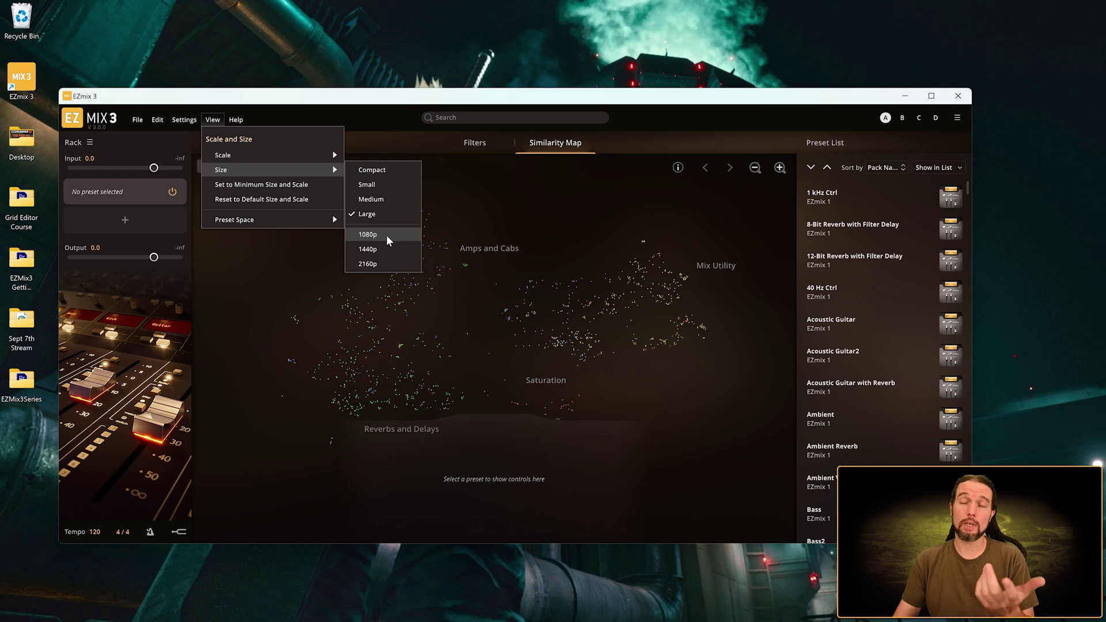
# Try the 1080p and 1440p sizes, settle on 2160p, and drag the oversized window to the screen top.
pyautogui.click(303, 195)
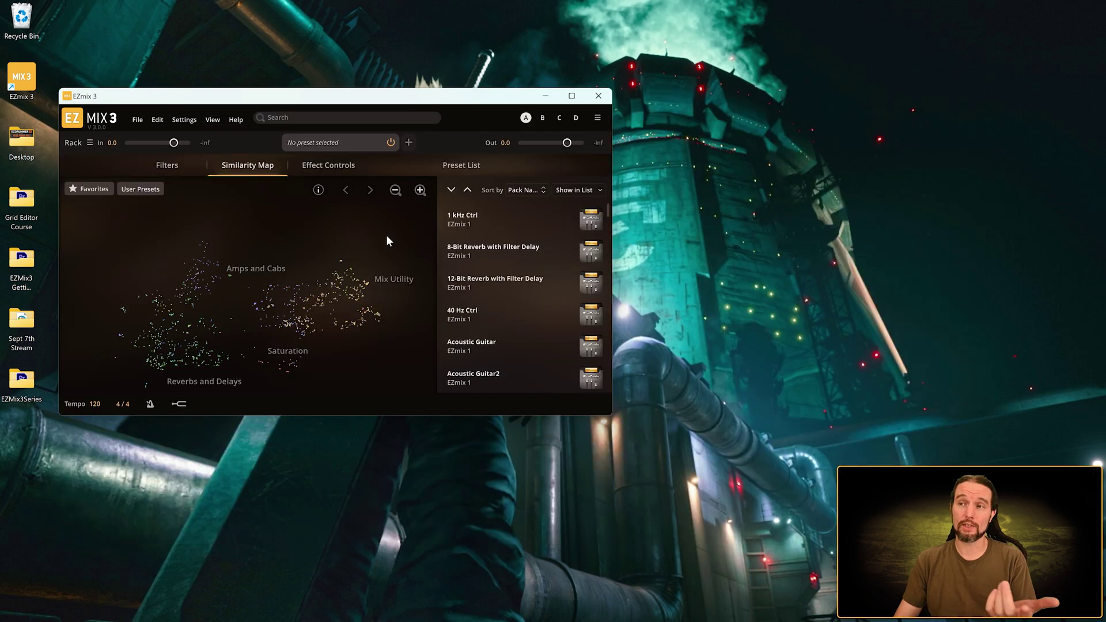
pyautogui.click(213, 120)
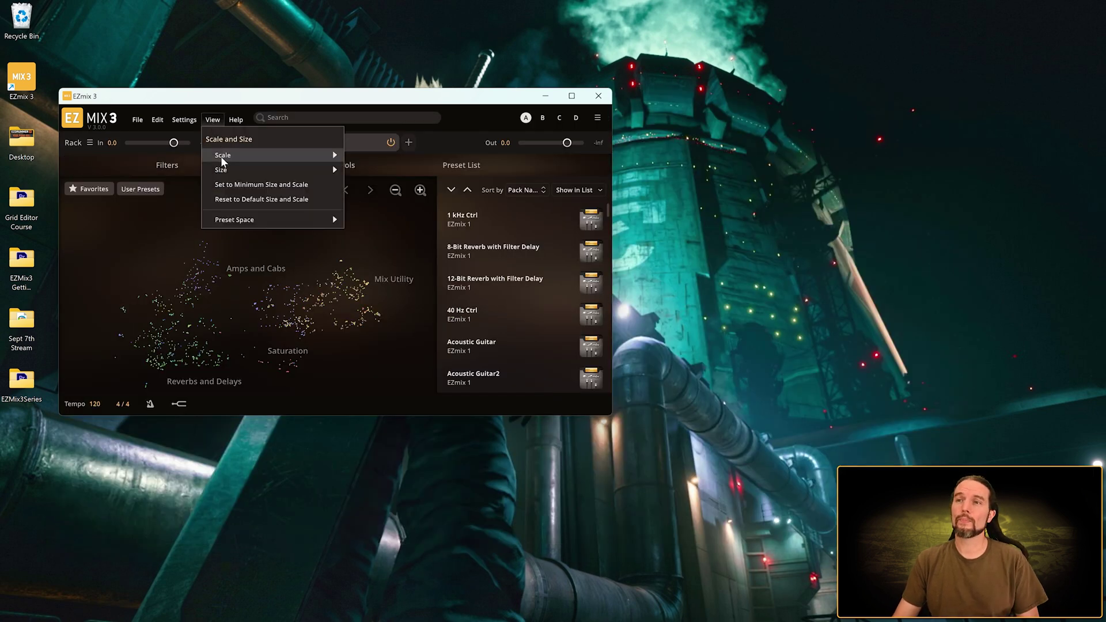
pyautogui.moveTo(222, 170)
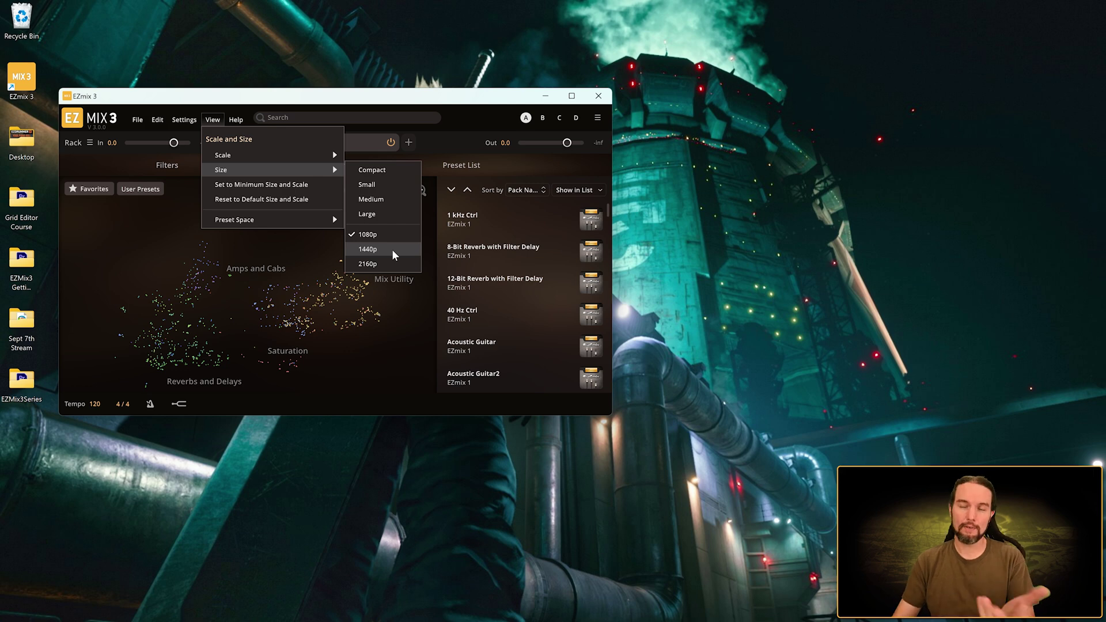
pyautogui.click(368, 250)
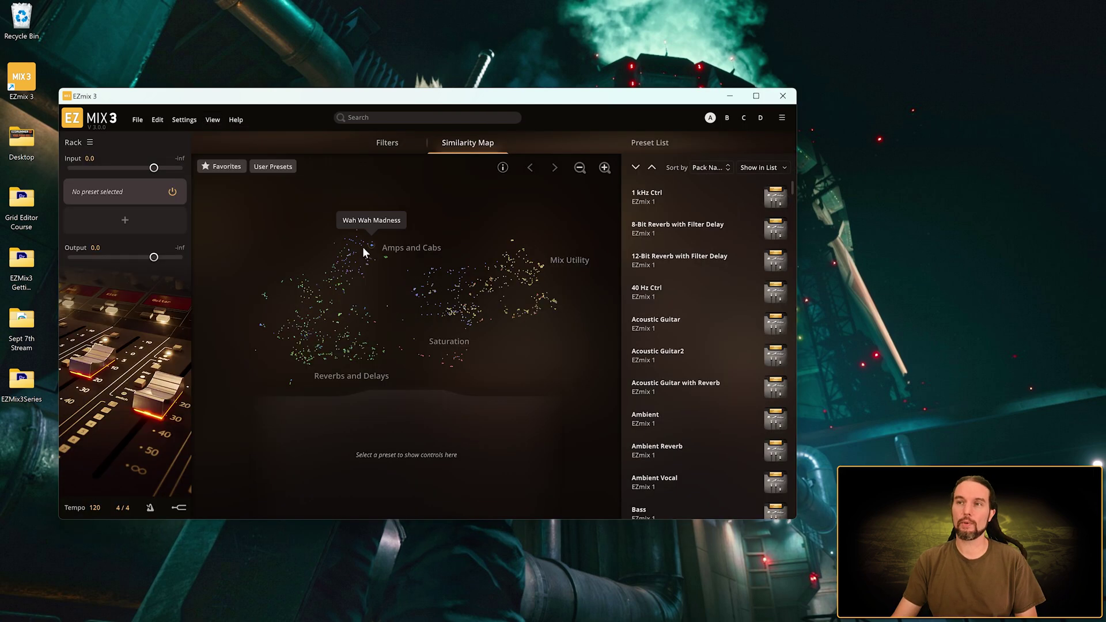
pyautogui.click(212, 120)
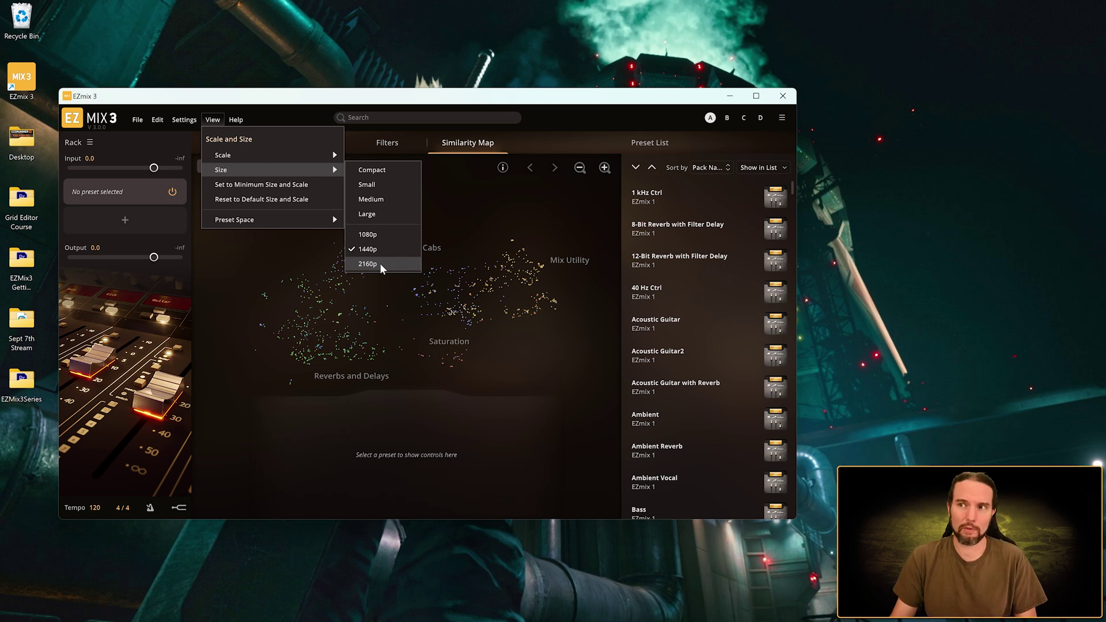
pyautogui.click(380, 266)
pyautogui.moveTo(419, 102); pyautogui.dragTo(403, 29)
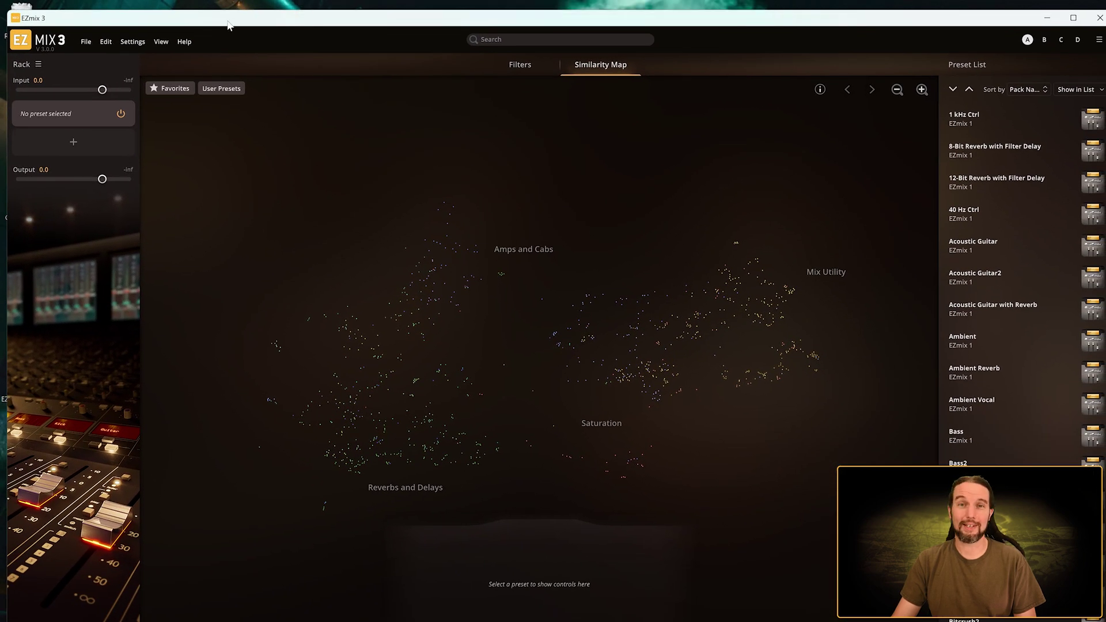
# Maximize the window back to fit the screen and review the View Size and Scale options.
pyautogui.doubleClick(228, 22)
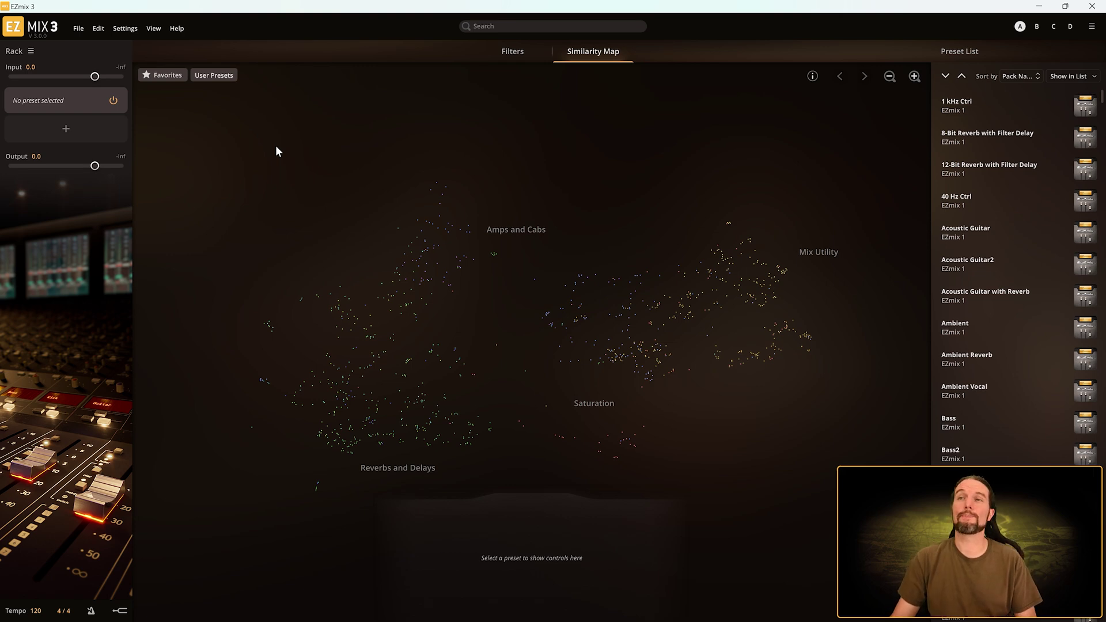
pyautogui.click(154, 28)
pyautogui.moveTo(163, 80)
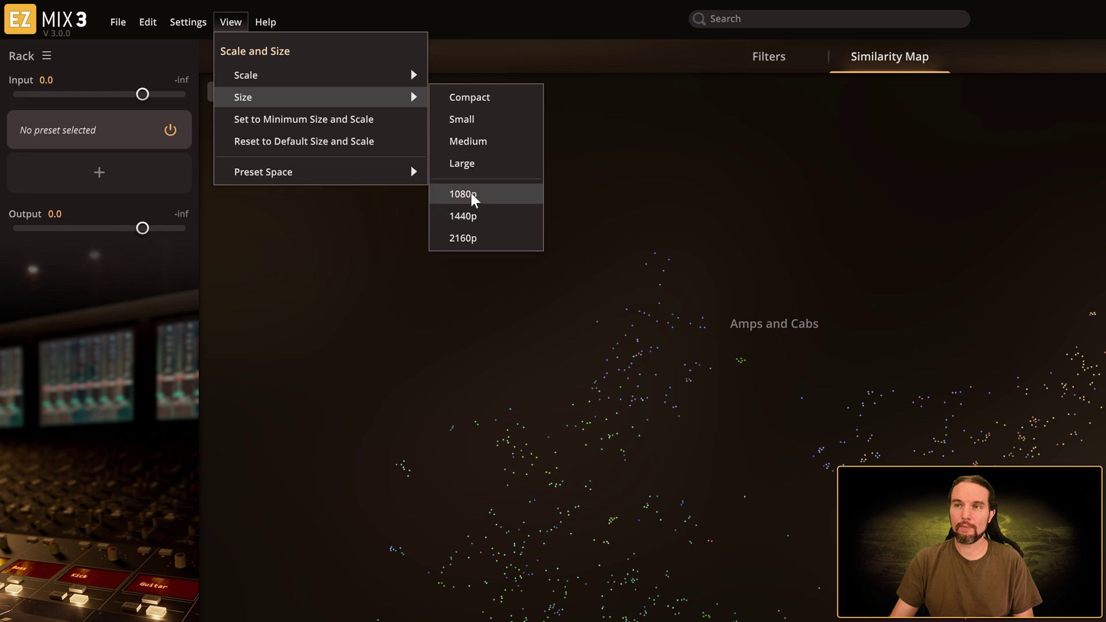
pyautogui.moveTo(286, 81)
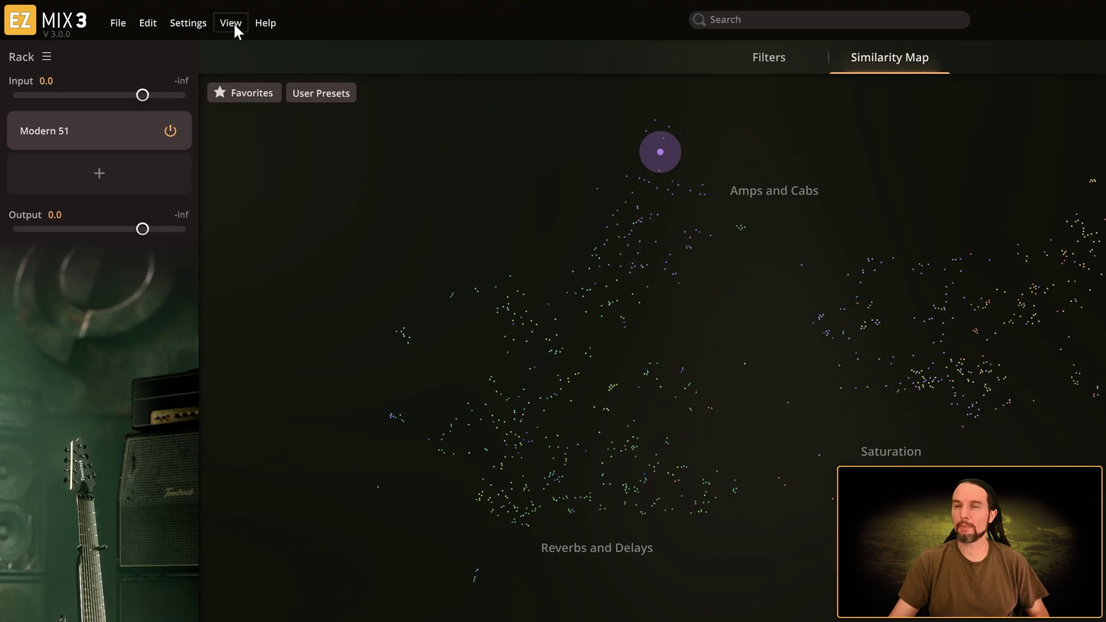
# Show EZmix 3's View > Scale options from 70% to 250%, with 100% checked.
pyautogui.click(231, 24)
pyautogui.moveTo(262, 99)
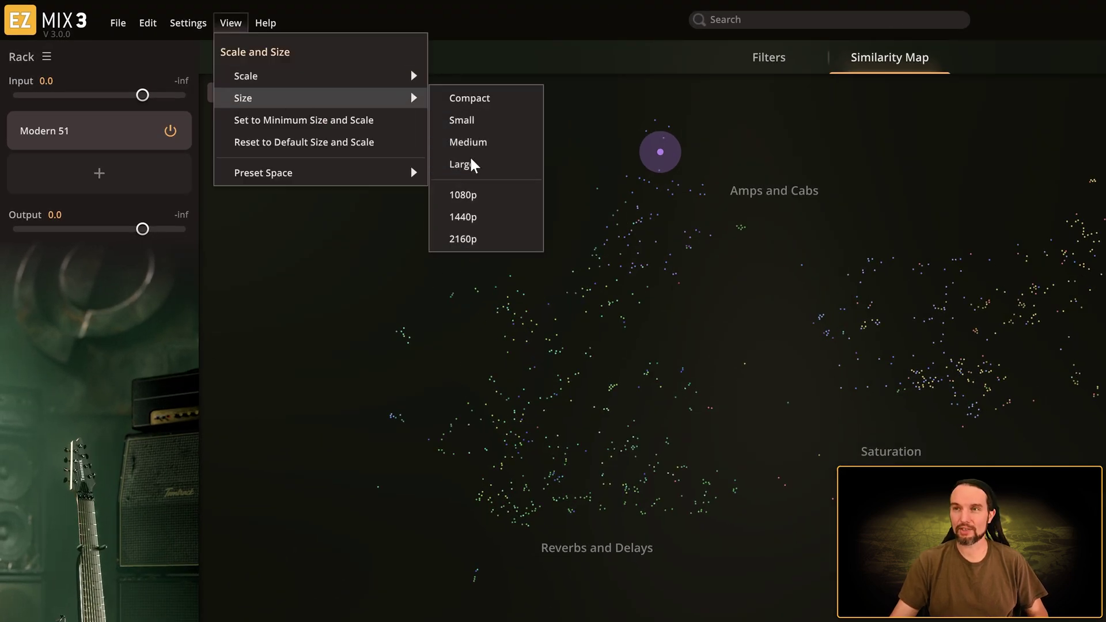
pyautogui.moveTo(344, 83)
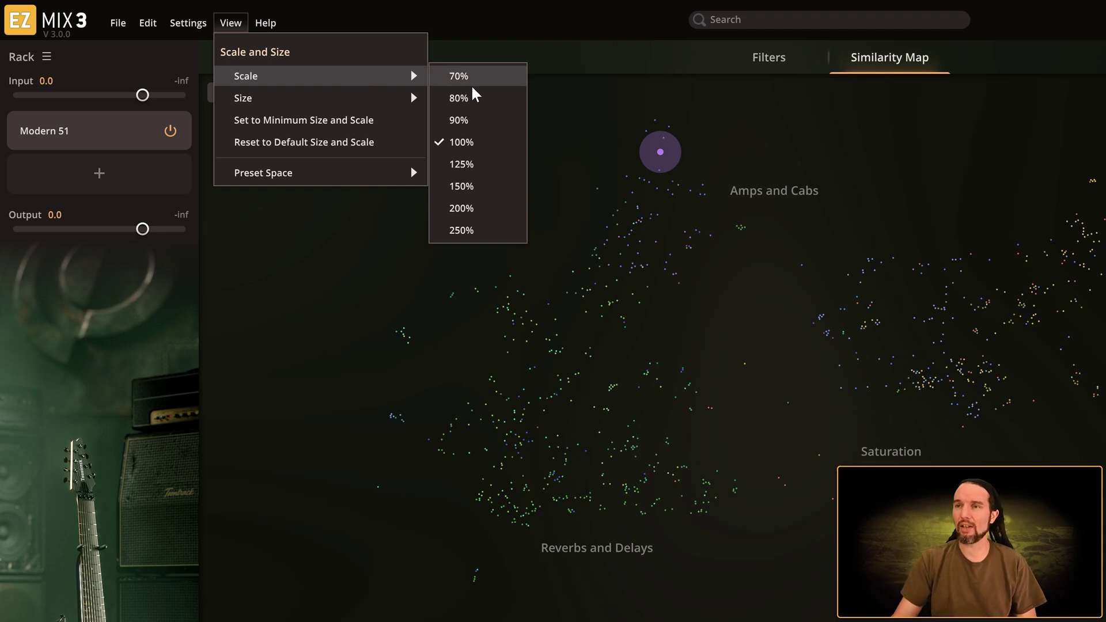
# Pick 150% interface scale, then open and close the settings options.
pyautogui.click(460, 186)
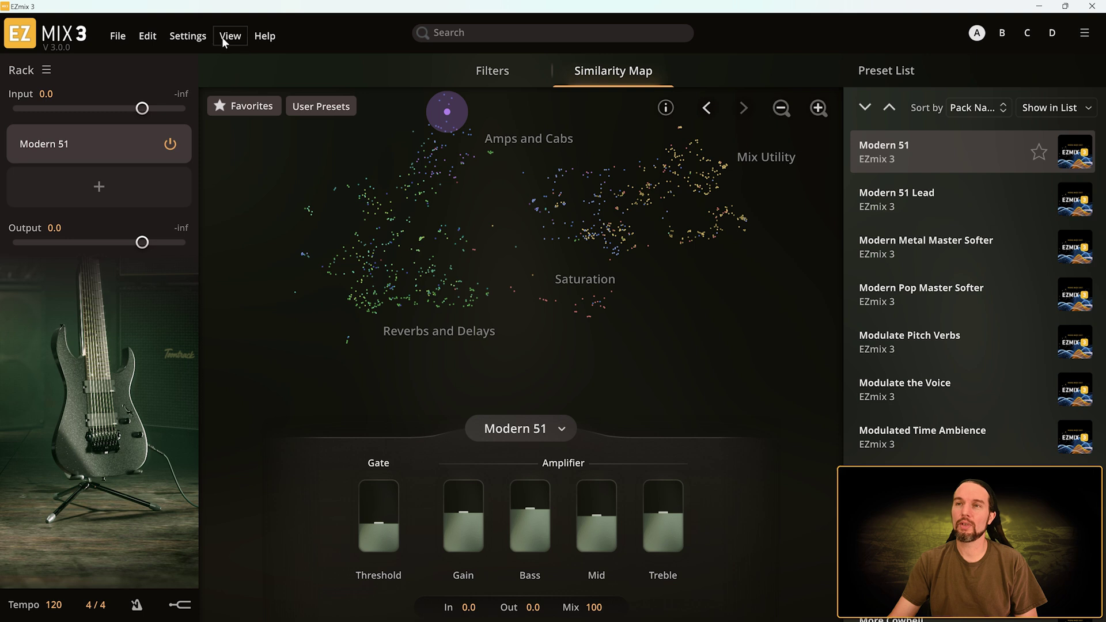
pyautogui.click(191, 36)
pyautogui.click(321, 14)
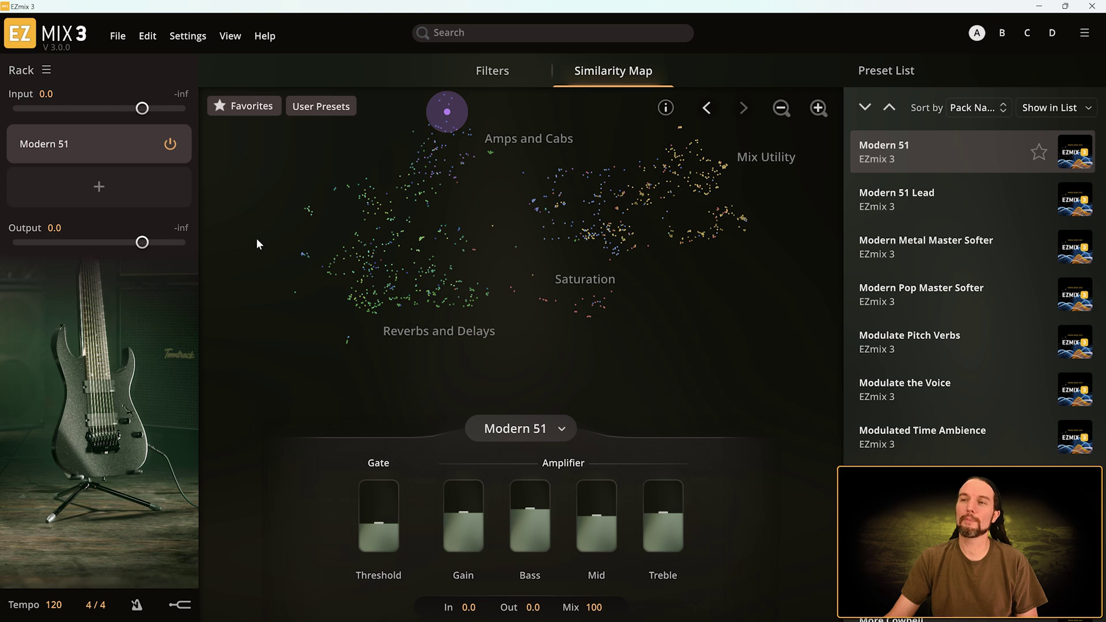
# Set the interface scale to 80% and review the Size presets without changing them.
pyautogui.click(229, 37)
pyautogui.moveTo(410, 88)
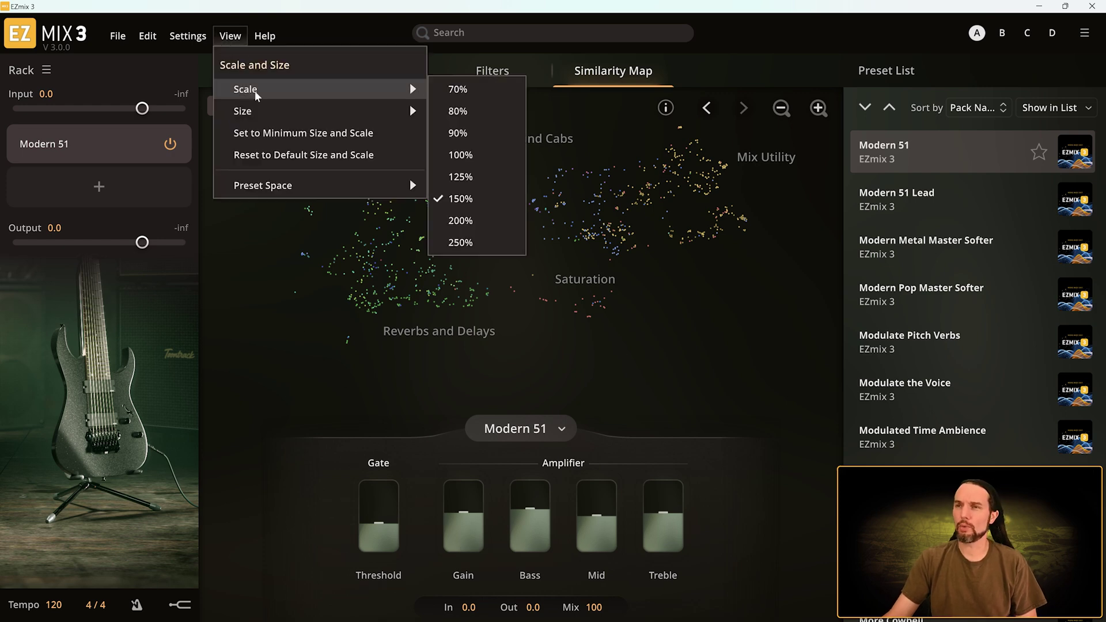
pyautogui.click(466, 112)
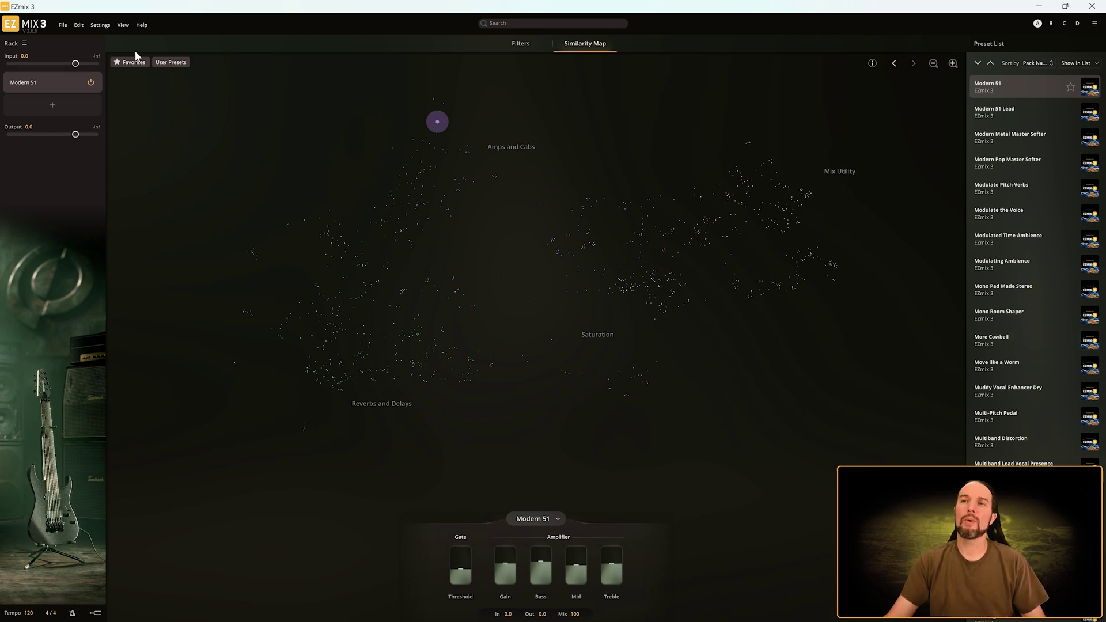
pyautogui.click(123, 25)
pyautogui.moveTo(134, 53)
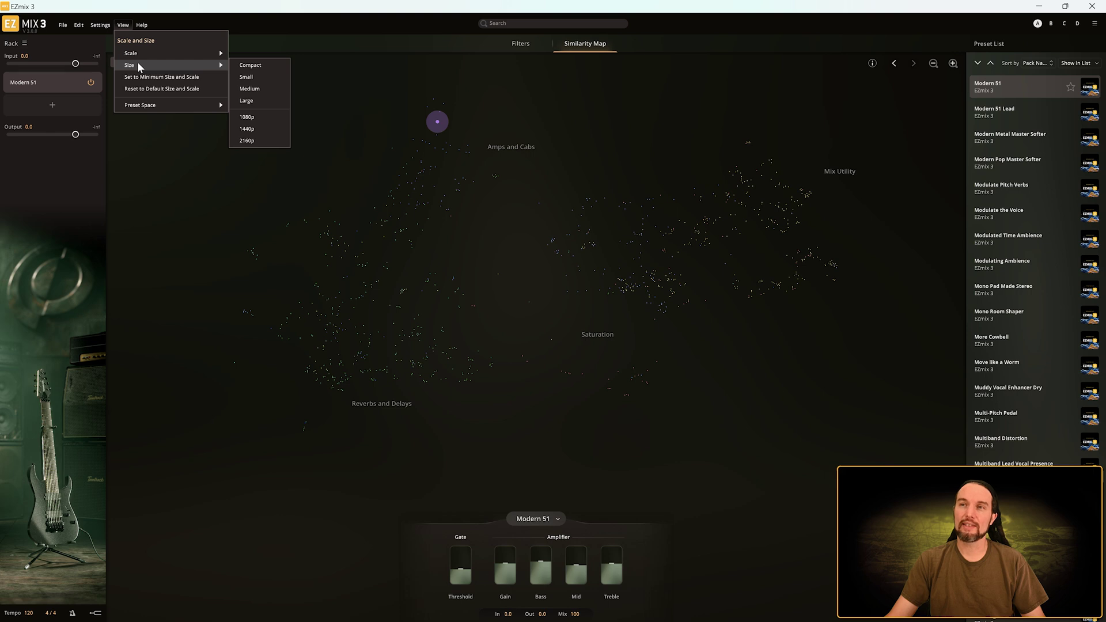
pyautogui.click(345, 56)
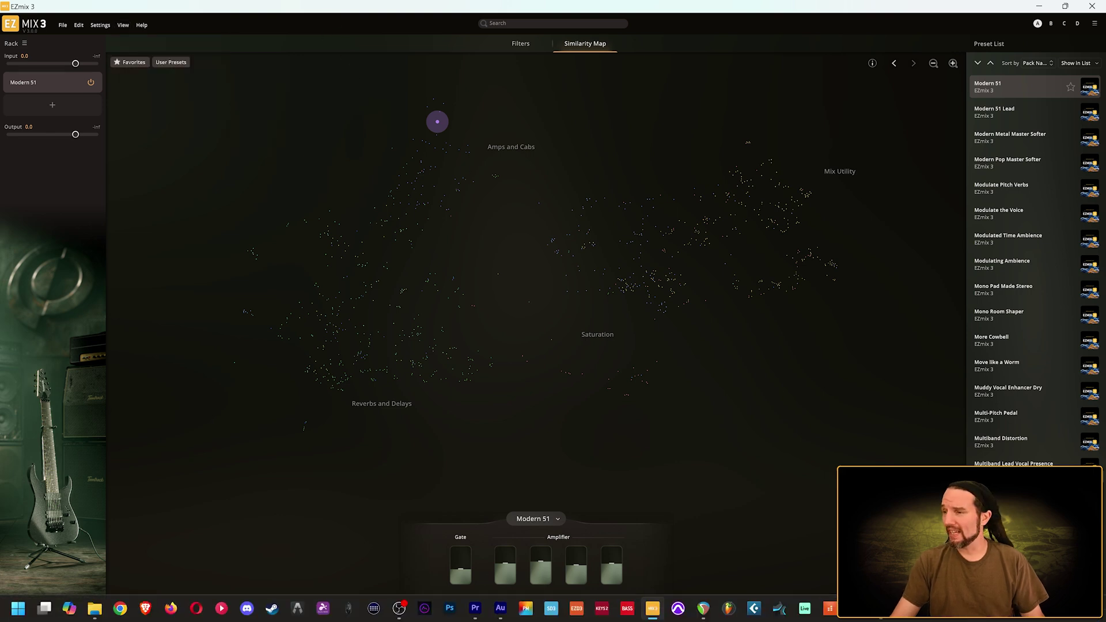
# Switch to REAPER and reset the Master Track's EZmix 3 plugin to default size and scale.
pyautogui.click(704, 611)
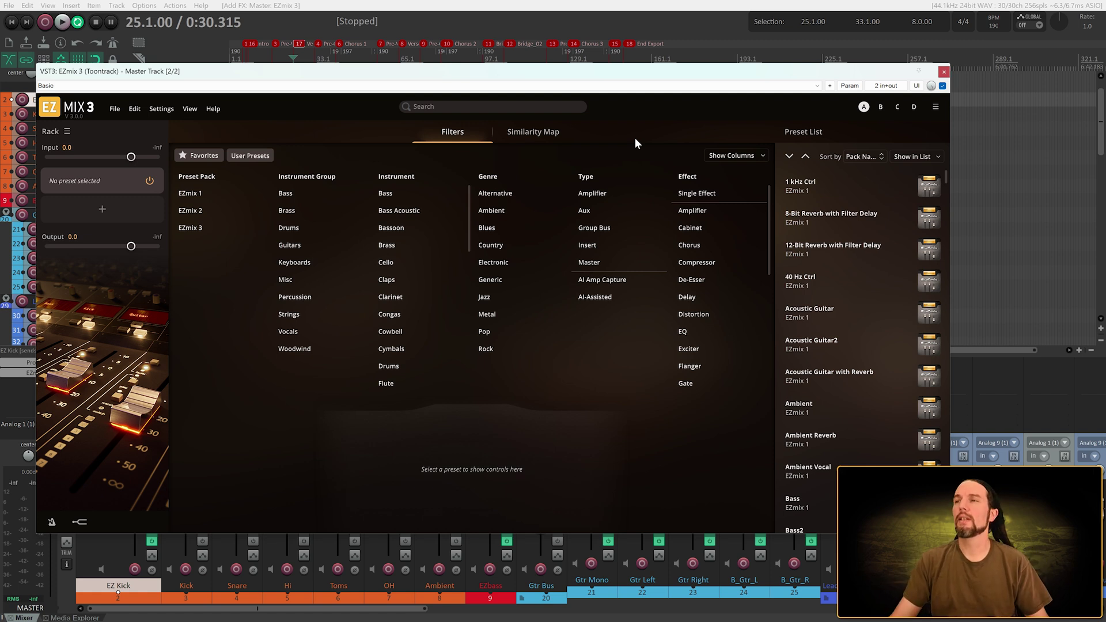
pyautogui.click(185, 108)
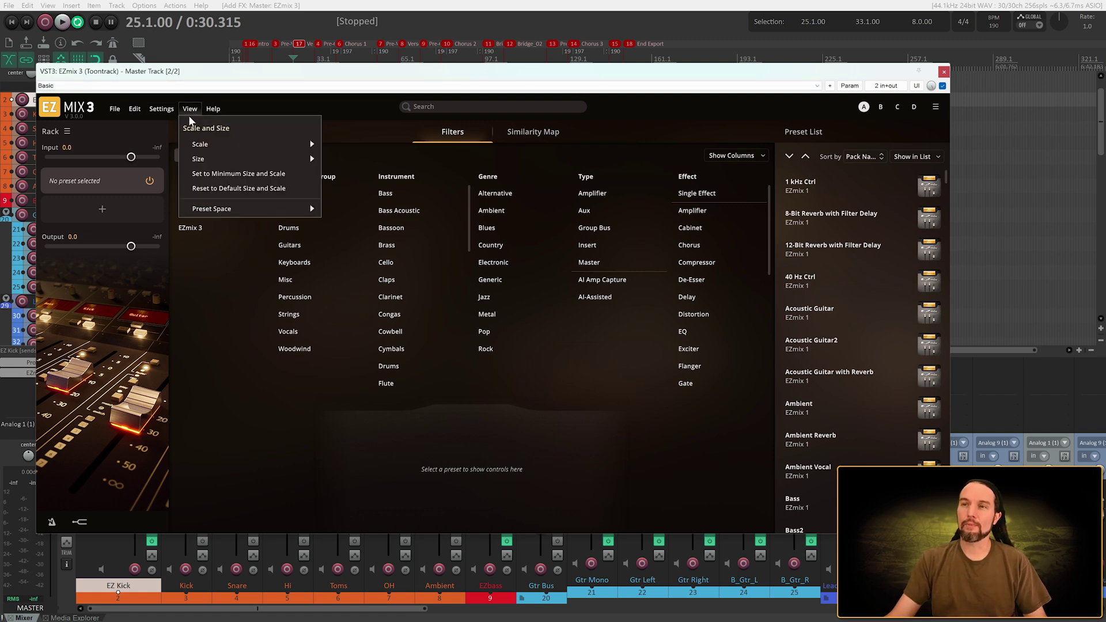
pyautogui.click(244, 188)
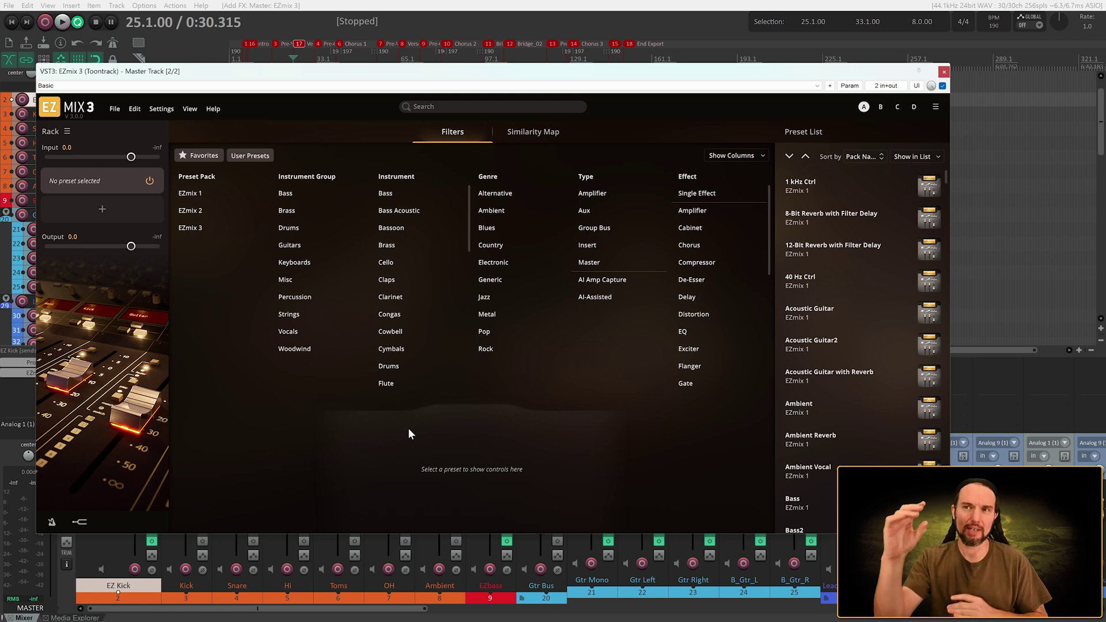
# Move the plugin window to the top-left and set its size to 2160p.
pyautogui.moveTo(325, 77); pyautogui.dragTo(291, 30)
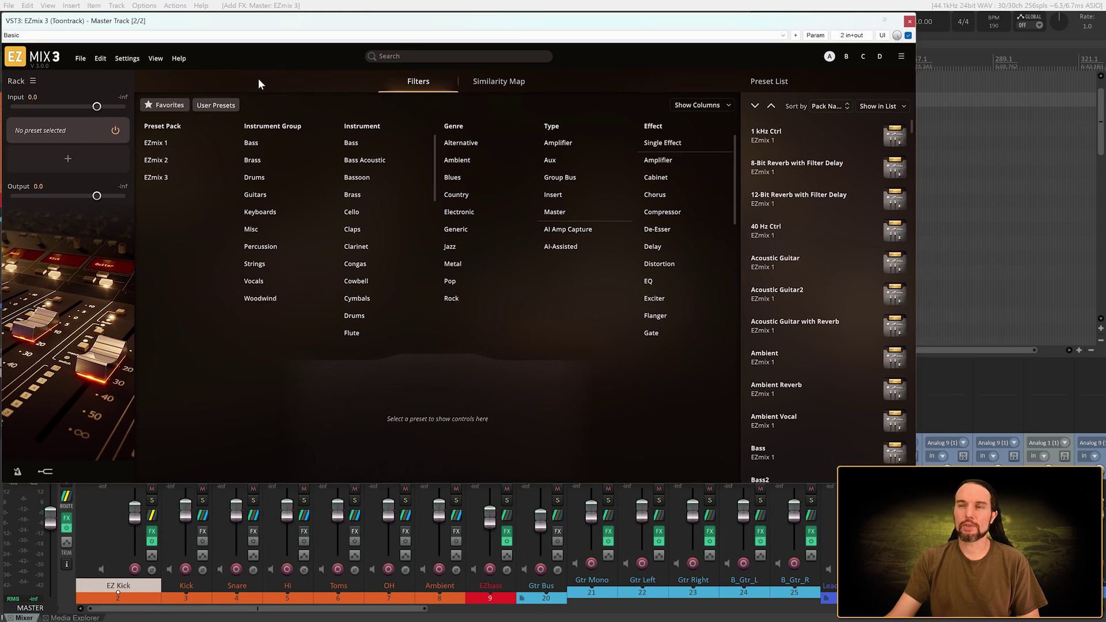
pyautogui.click(154, 58)
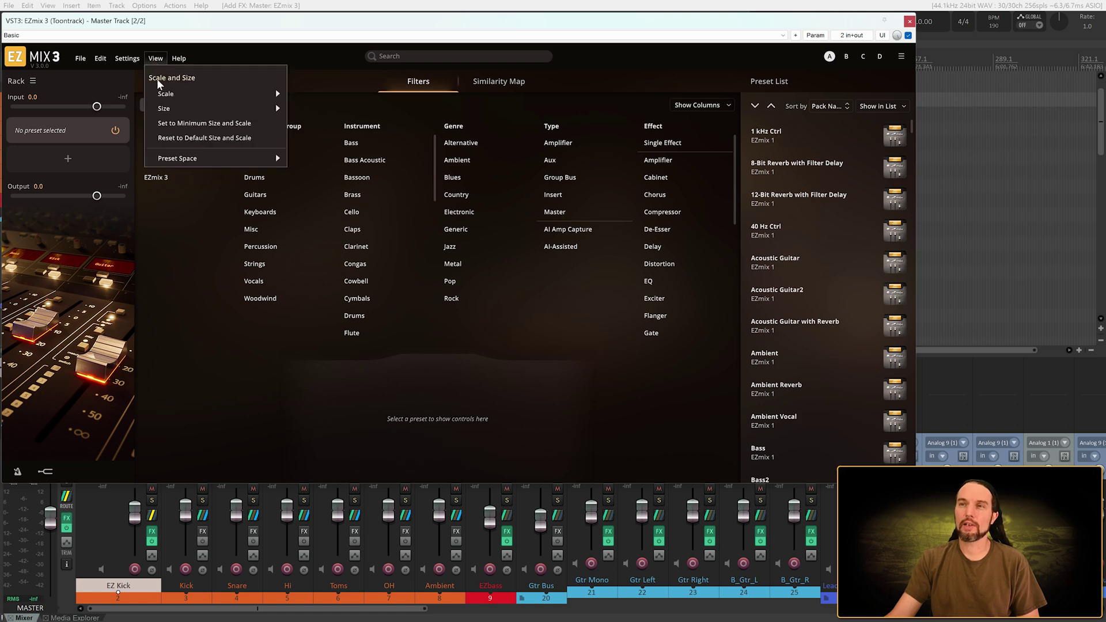
pyautogui.moveTo(161, 114)
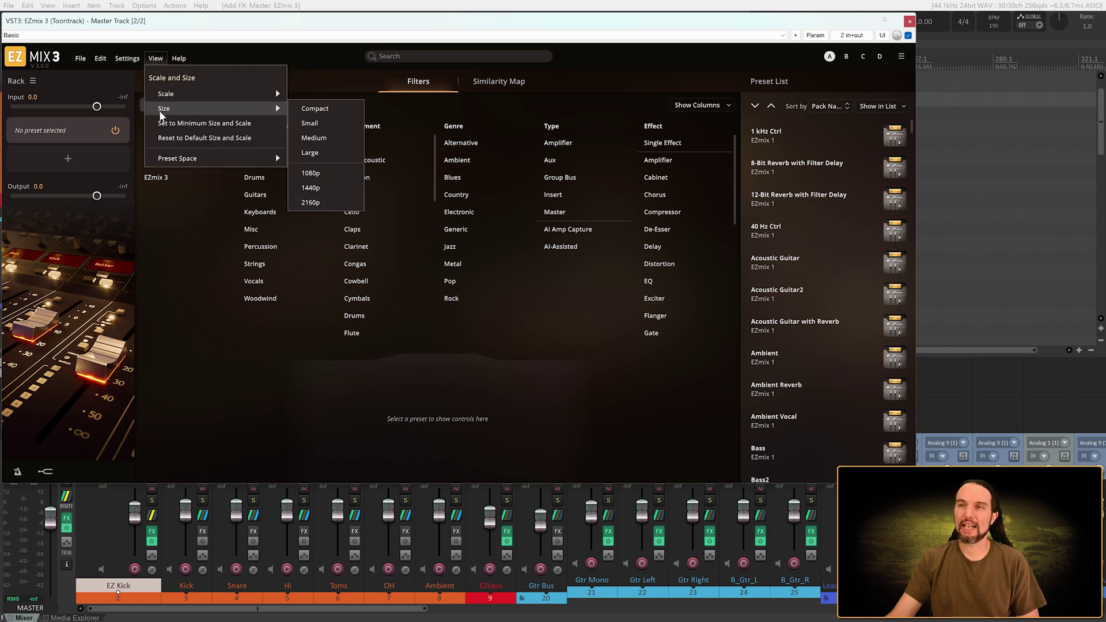
pyautogui.click(317, 206)
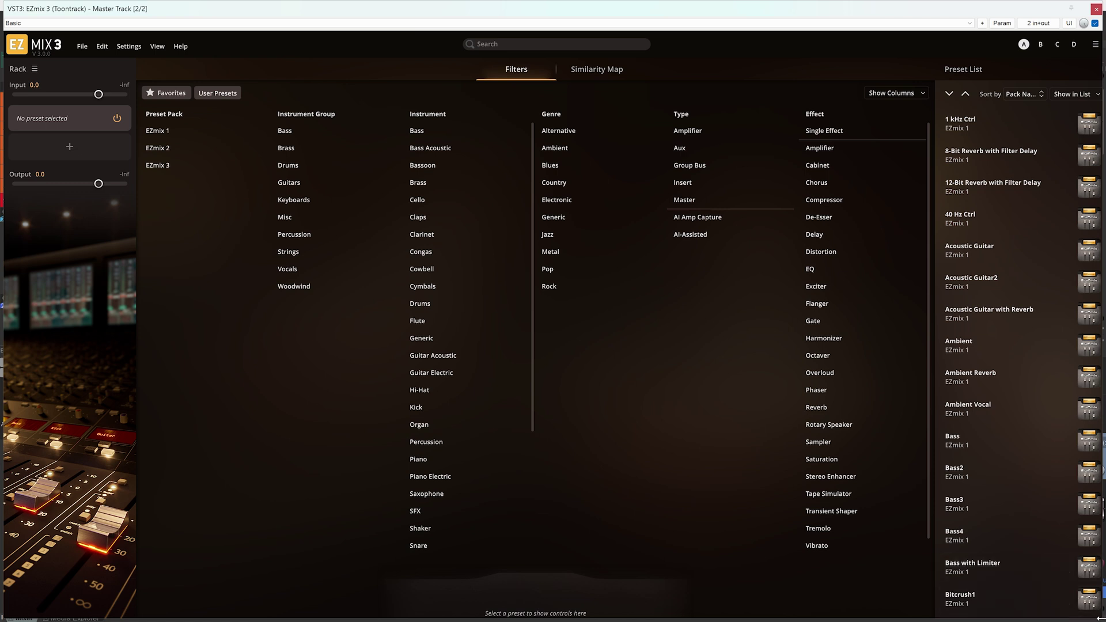
# Resize the plugin window by its corner until Filters show up to Type, then reset default size and scale.
pyautogui.moveTo(1101, 618); pyautogui.dragTo(501, 382)
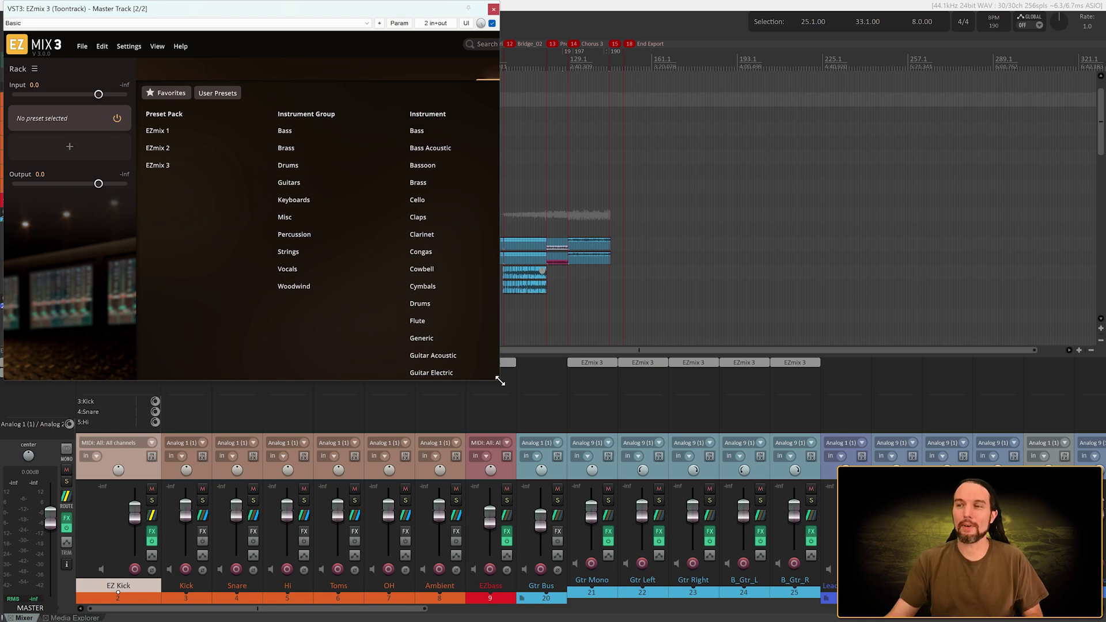
pyautogui.moveTo(500, 382); pyautogui.dragTo(653, 453)
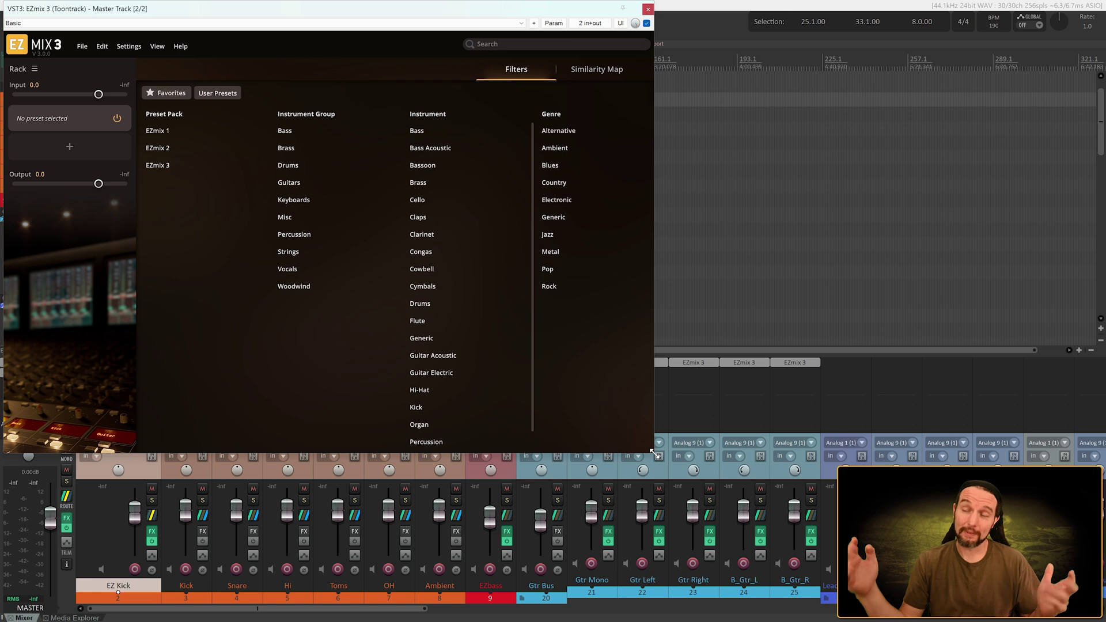
pyautogui.moveTo(654, 454); pyautogui.dragTo(902, 531)
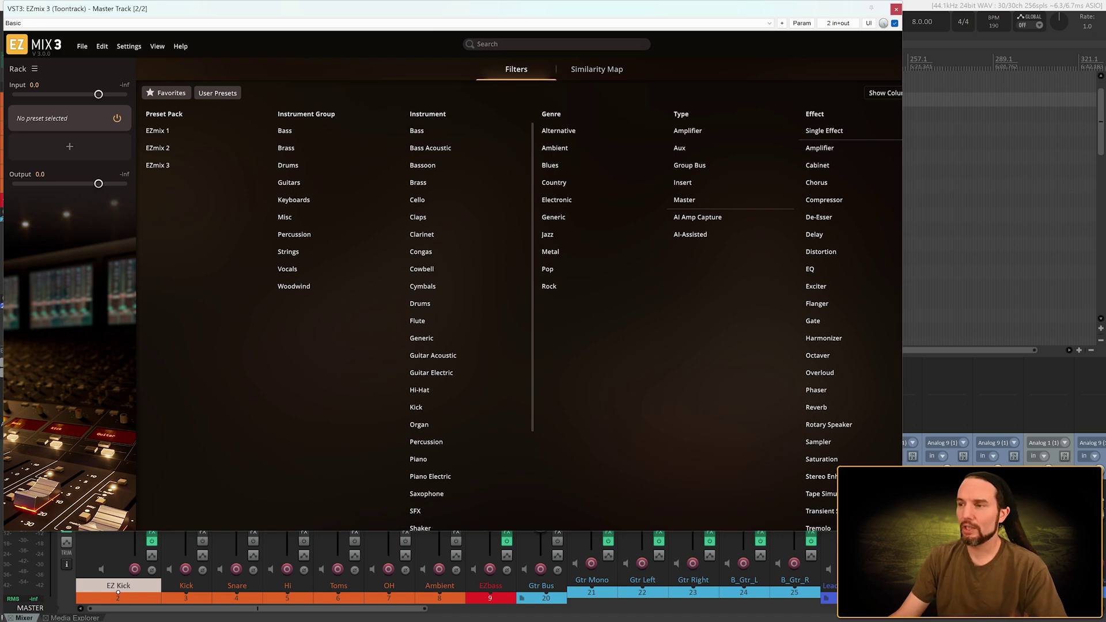
pyautogui.moveTo(903, 531); pyautogui.dragTo(771, 487)
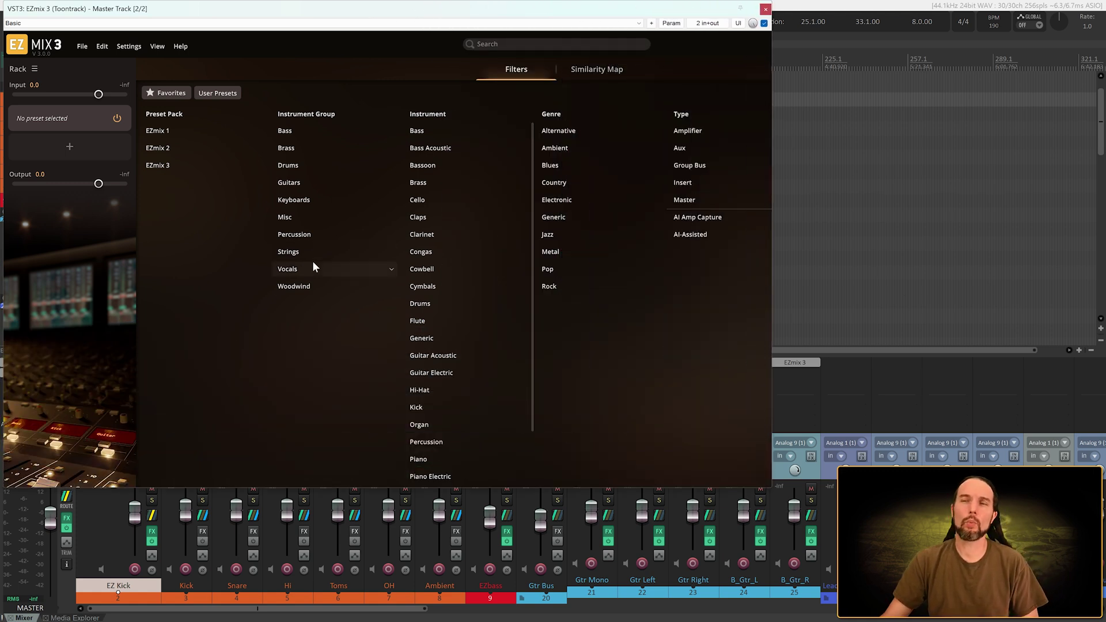
pyautogui.click(157, 47)
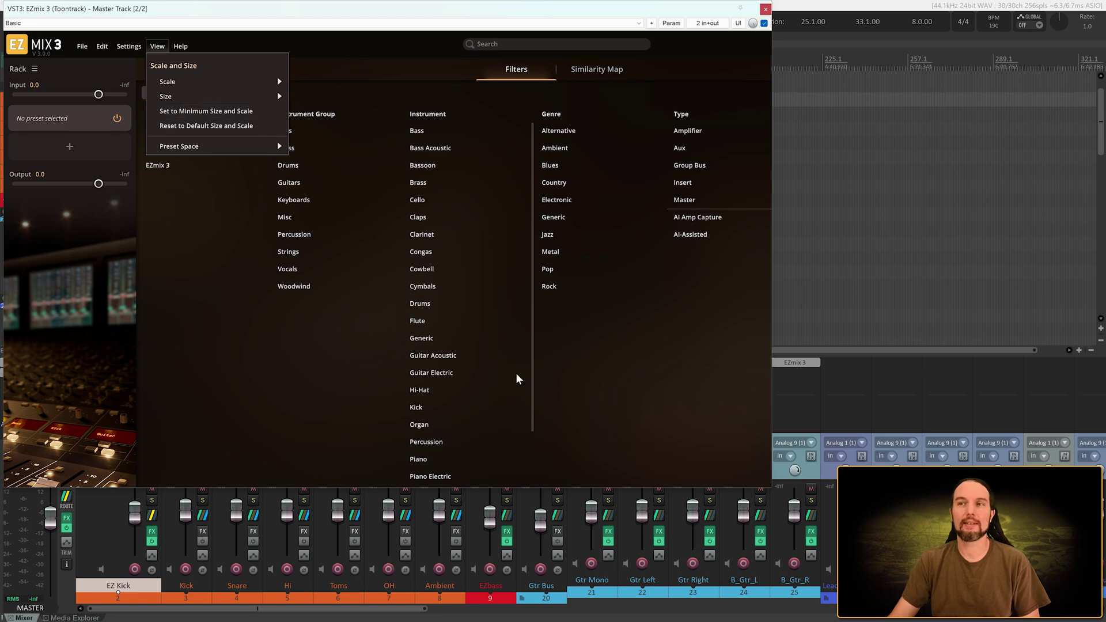
pyautogui.click(212, 127)
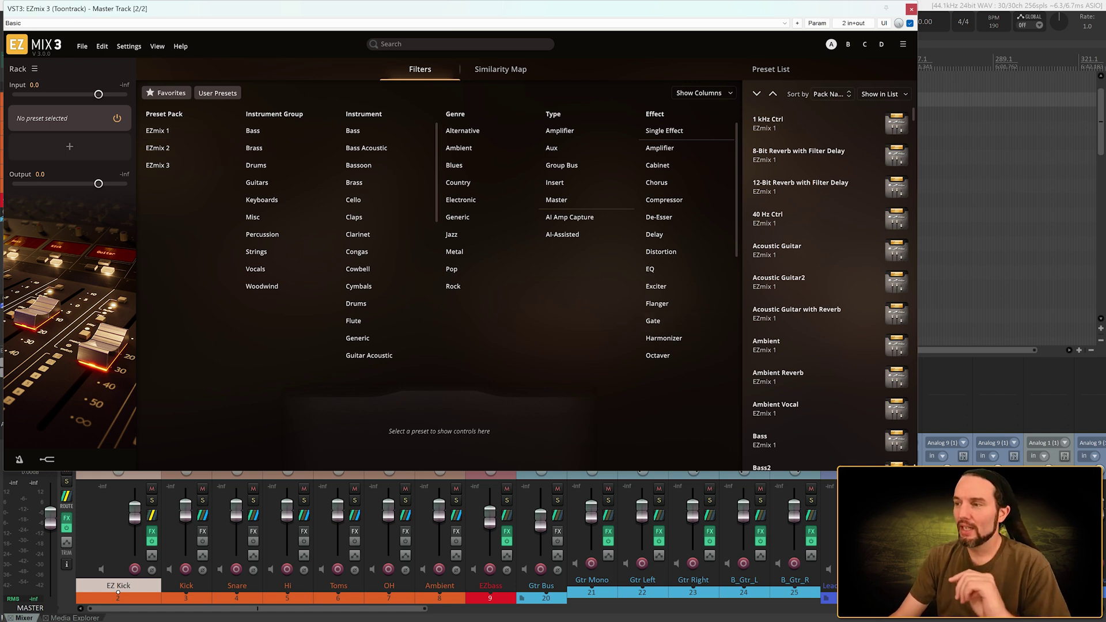
# Enlarge the plugin window by its corner and scale the interface to 200%.
pyautogui.moveTo(918, 470); pyautogui.dragTo(1088, 620)
pyautogui.click(157, 46)
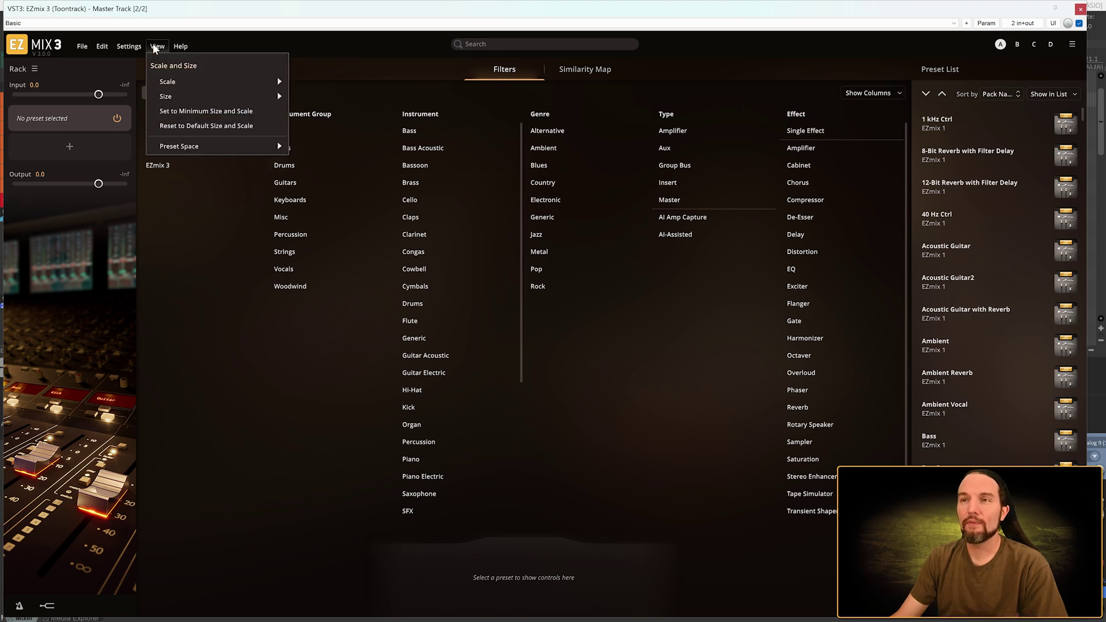
pyautogui.moveTo(171, 86)
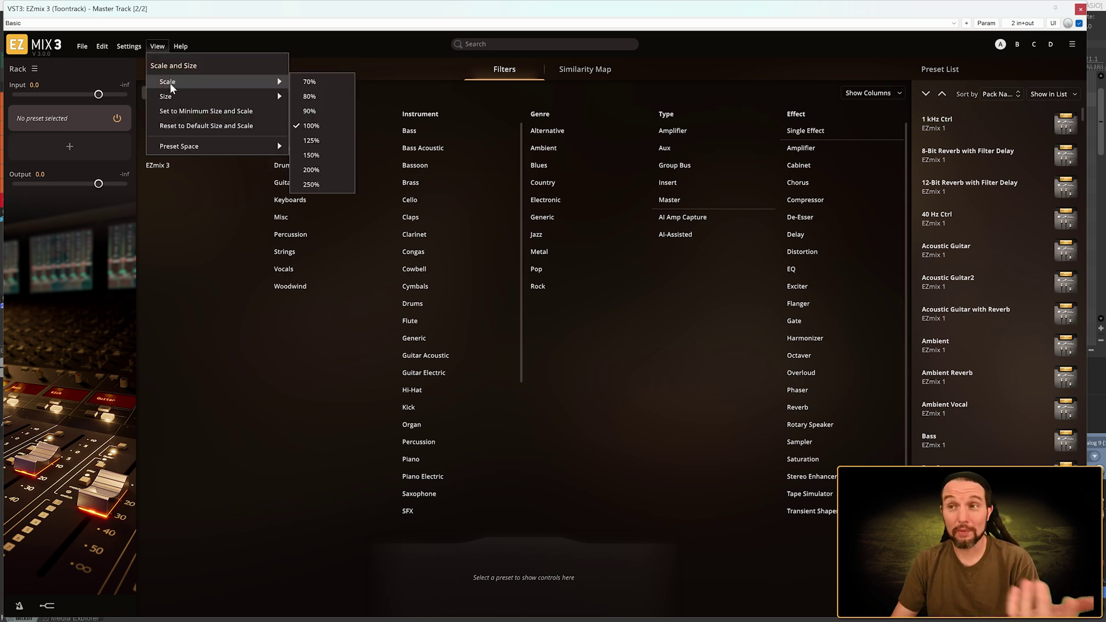
pyautogui.click(312, 170)
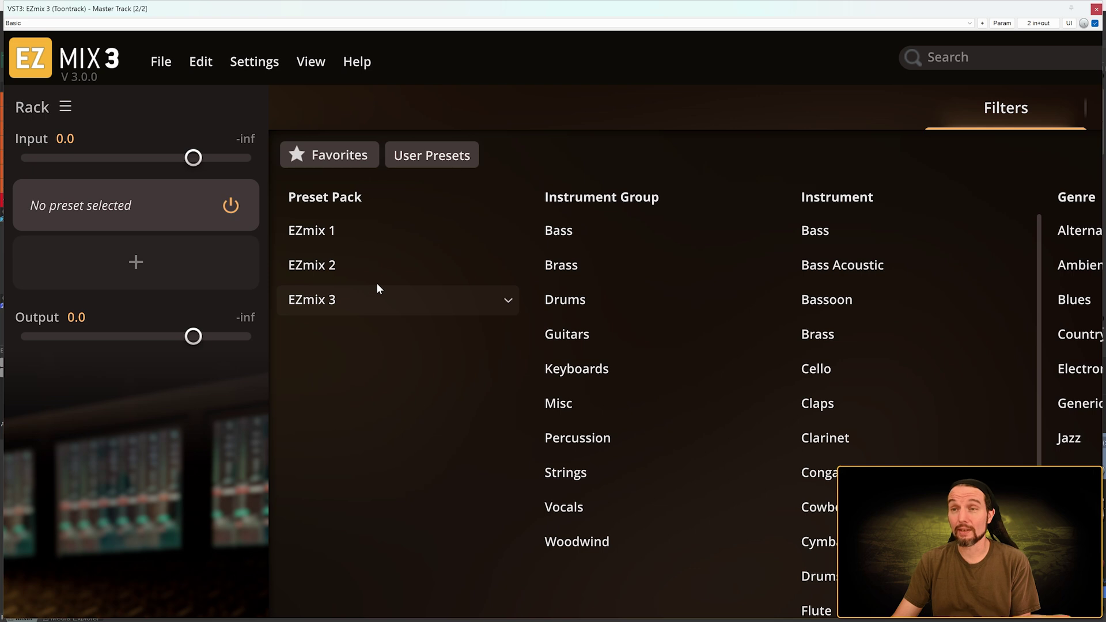
# Reset the plugin to default size and scale, then shrink its window to a small size.
pyautogui.click(313, 63)
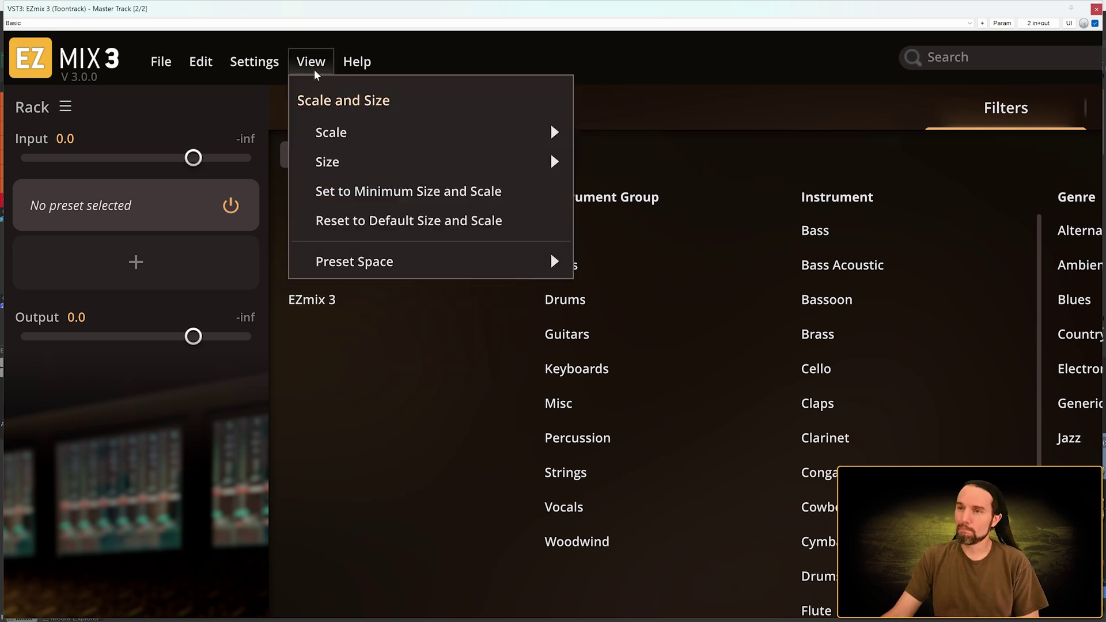
pyautogui.click(393, 222)
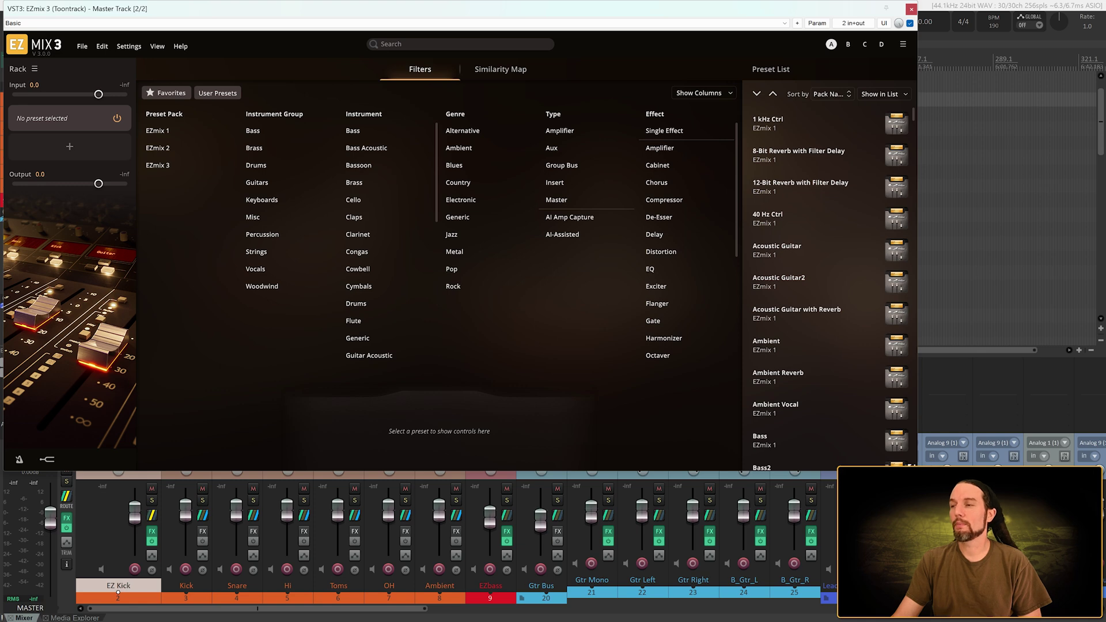
pyautogui.moveTo(914, 468); pyautogui.dragTo(325, 260)
# Scale the plugin to 150% via the hamburger menu and enlarge its window to nearly full screen.
pyautogui.click(77, 44)
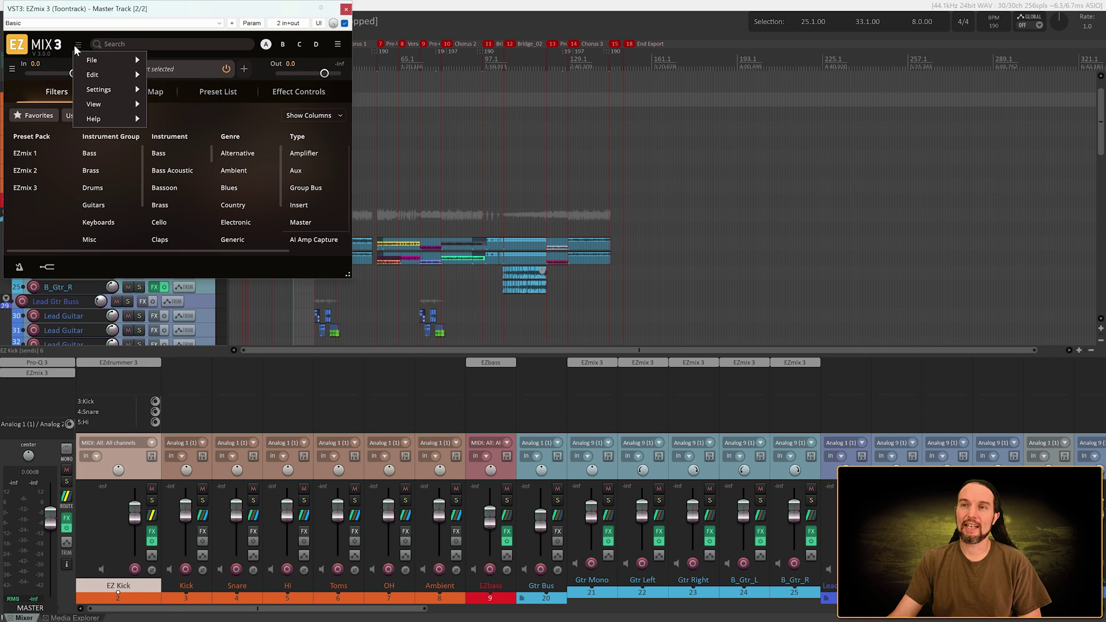
pyautogui.moveTo(93, 106)
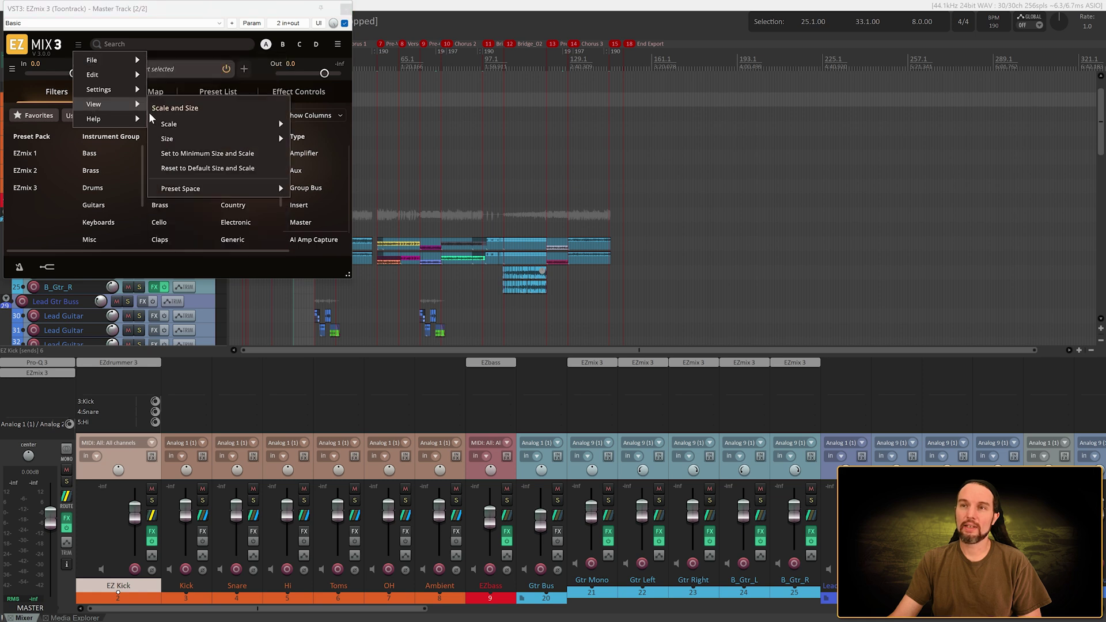
pyautogui.moveTo(168, 126)
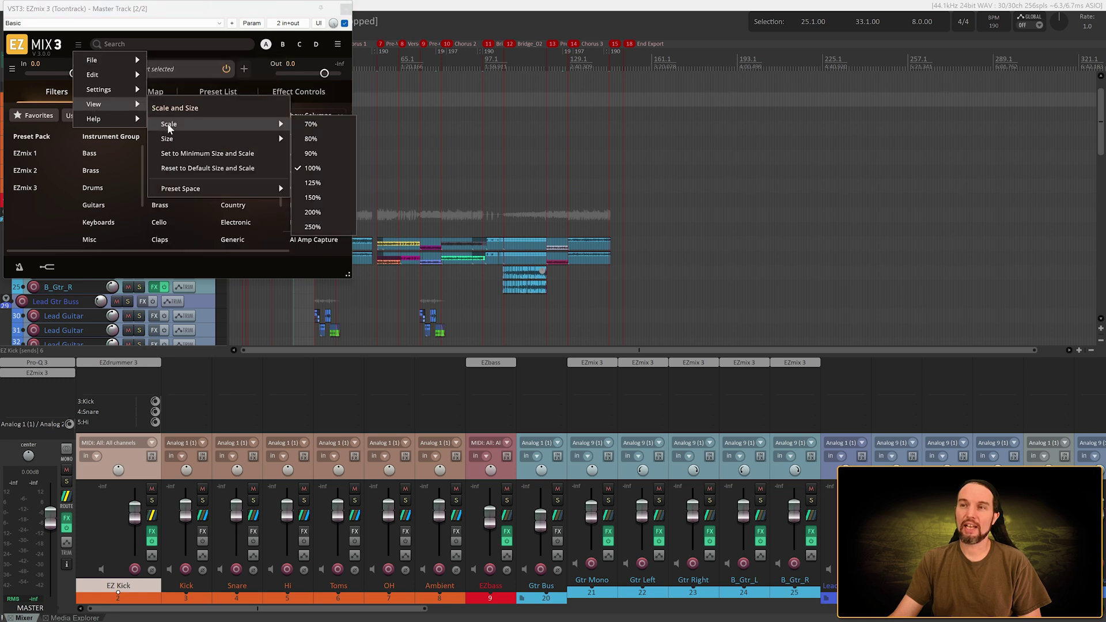
pyautogui.click(314, 197)
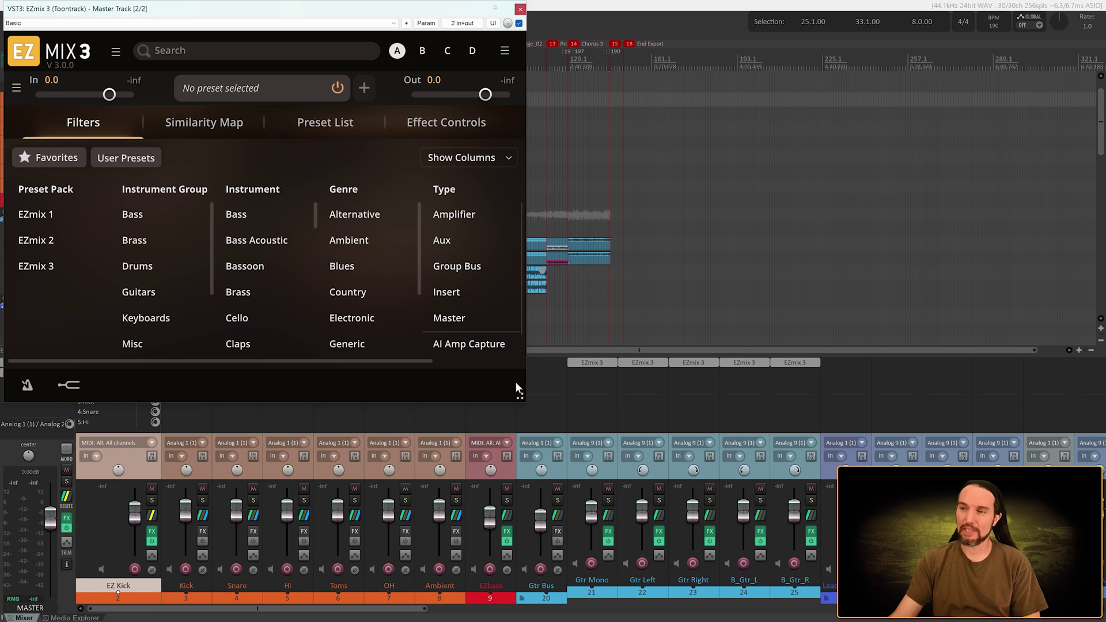
pyautogui.moveTo(520, 397); pyautogui.dragTo(1098, 621)
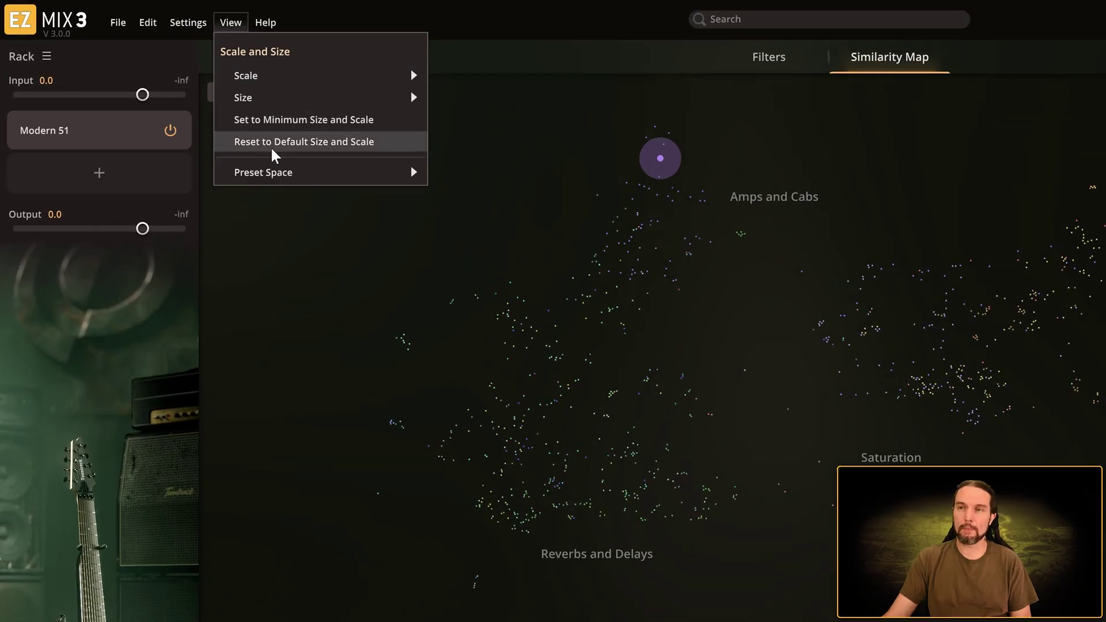
# Display the View > Preset Space options with Effect Category Names enabled.
pyautogui.moveTo(247, 178)
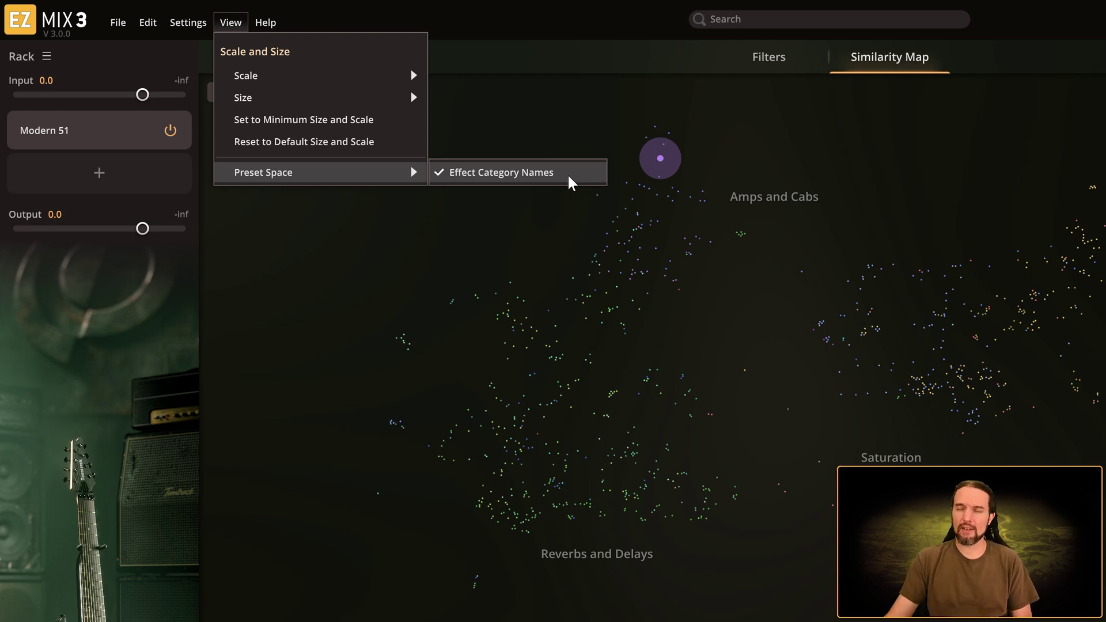
pyautogui.click(459, 155)
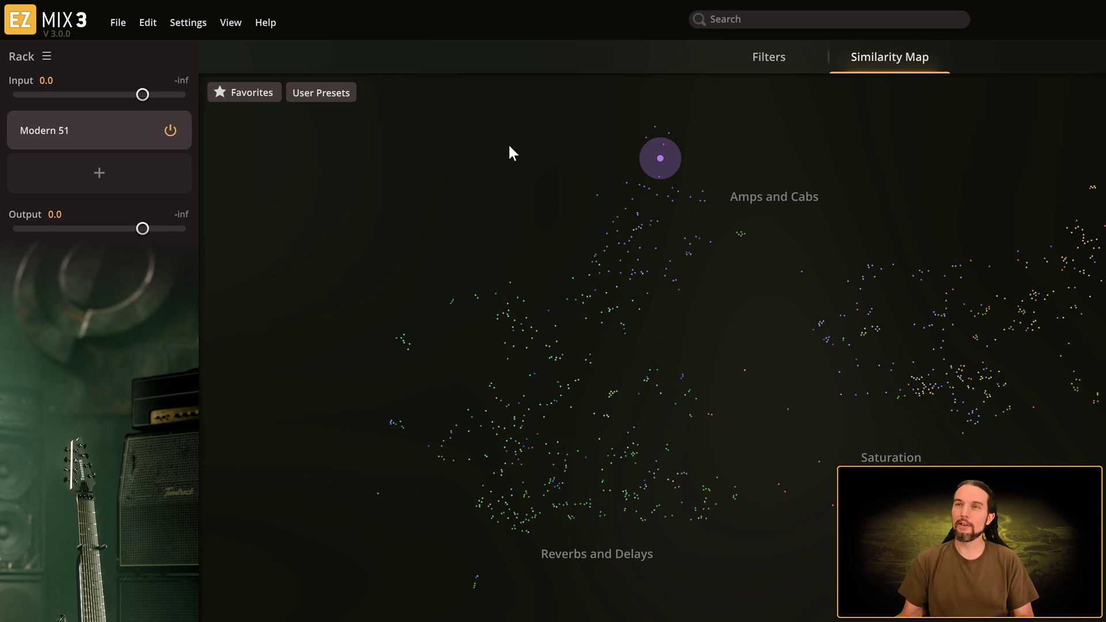
pyautogui.click(235, 28)
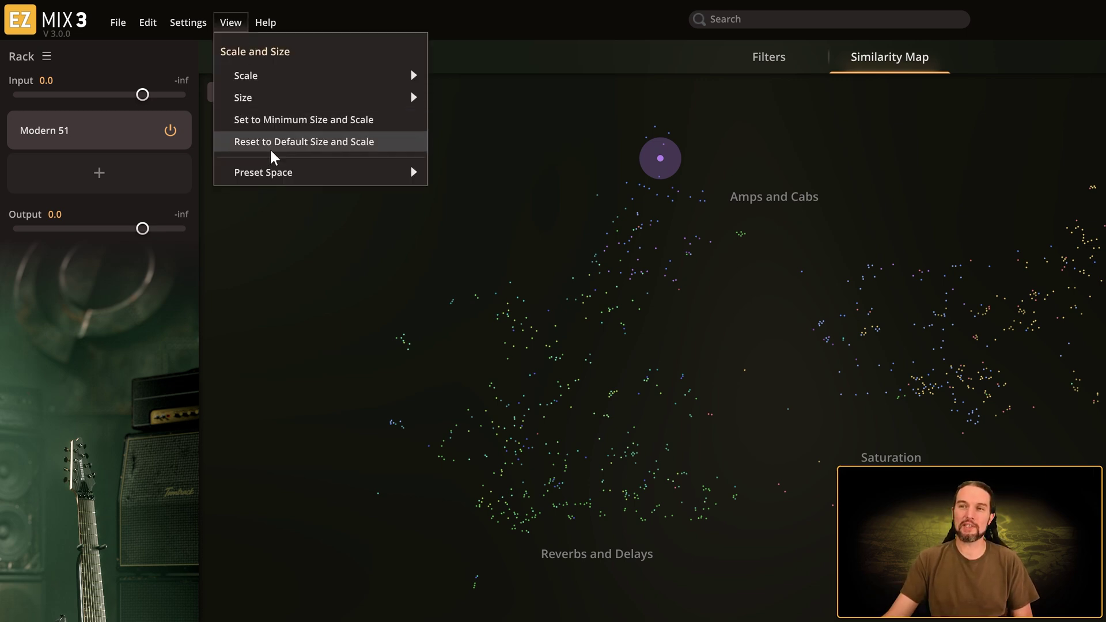